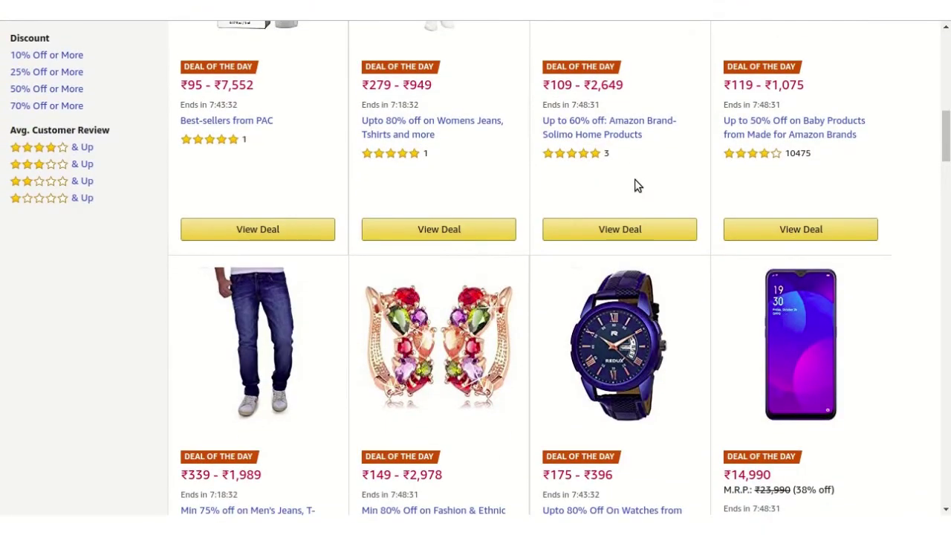
- Scroll through the Deal of the Day offers in Amazon's Today's Deals grid
scroll(635, 180, up, 1)
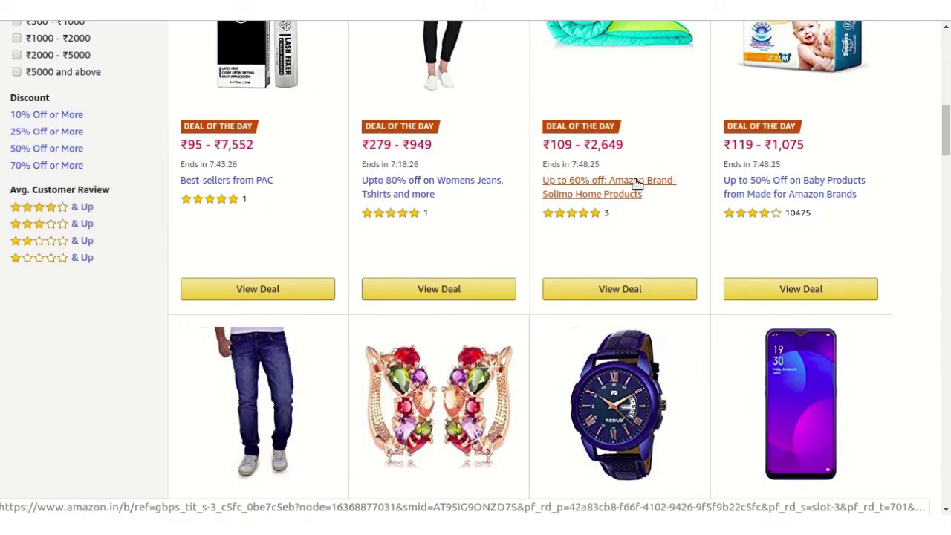
scroll(636, 182, up, 3)
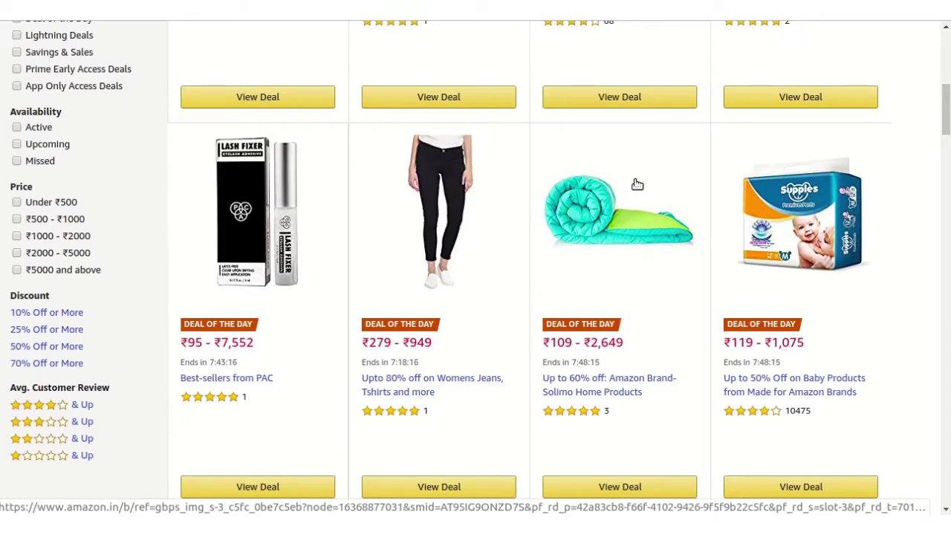
scroll(637, 184, down, 3)
scroll(636, 184, up, 2)
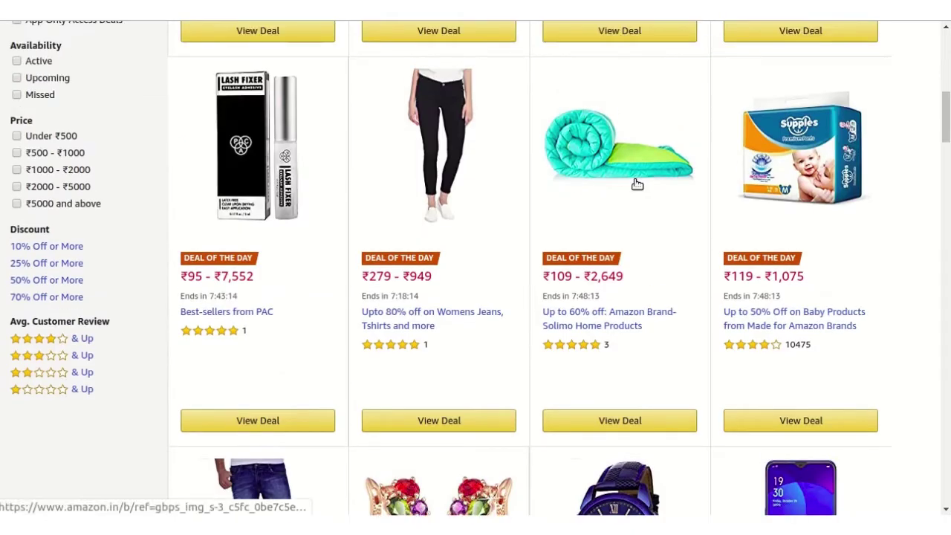
scroll(636, 185, up, 7)
scroll(636, 184, down, 1)
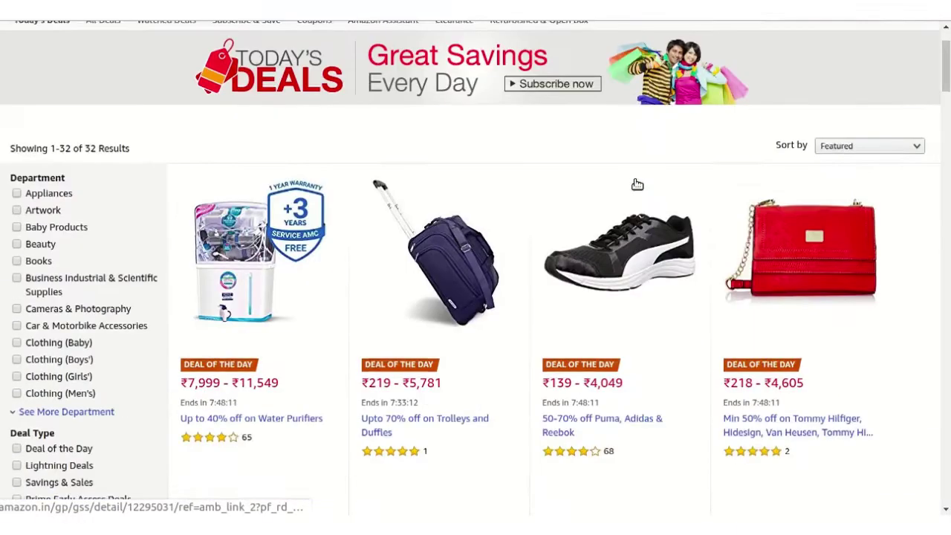
scroll(637, 185, down, 2)
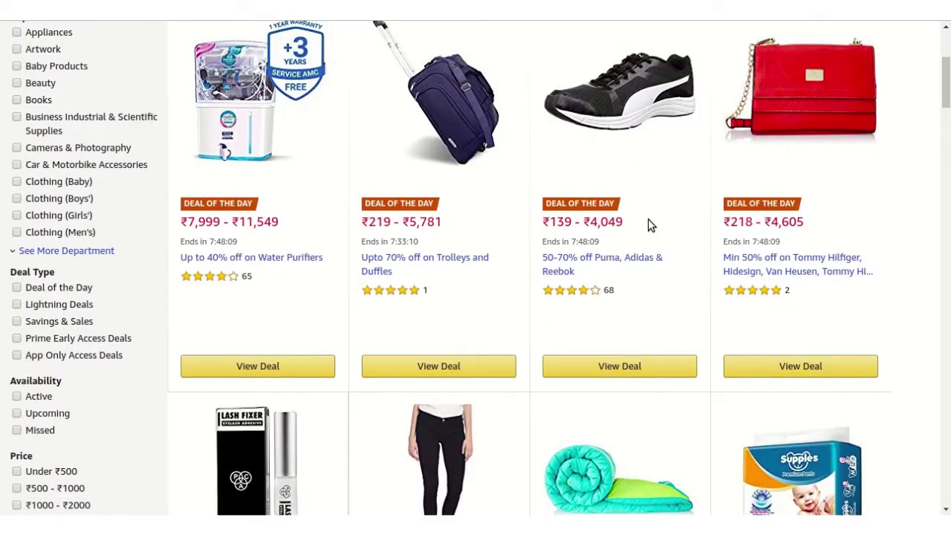
scroll(647, 223, down, 2)
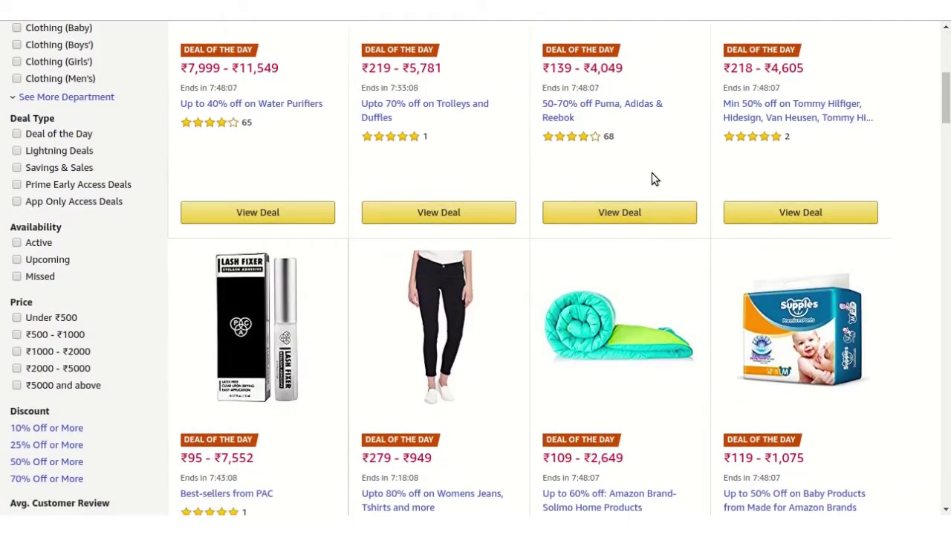
scroll(652, 173, down, 2)
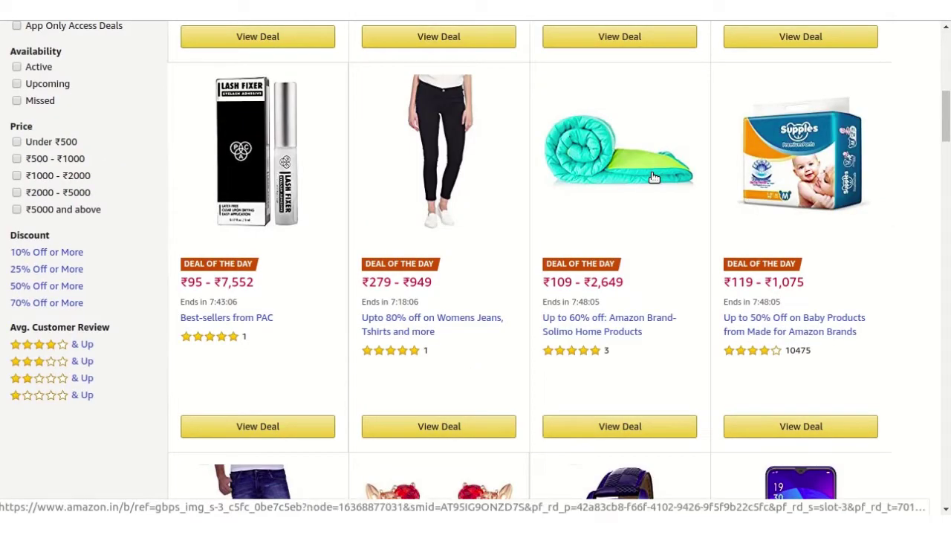
scroll(654, 177, down, 2)
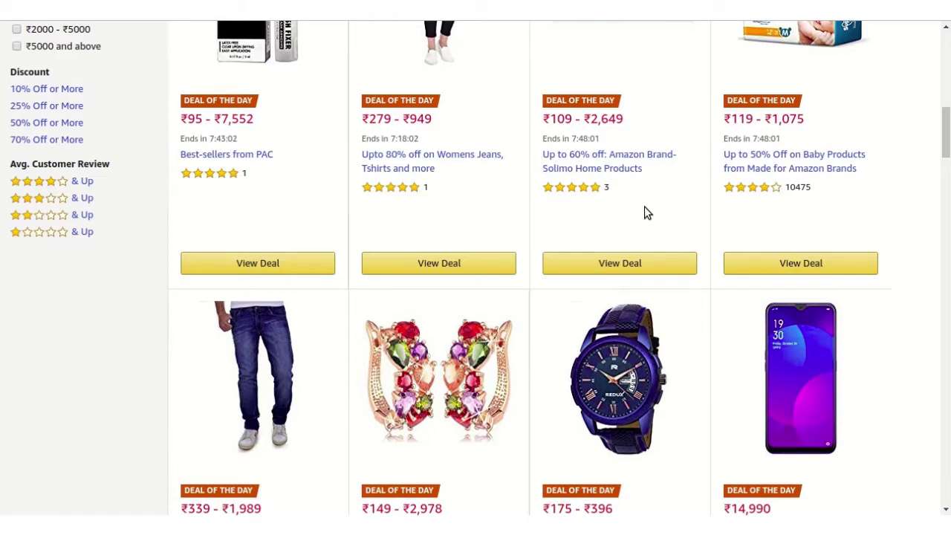
- Finish scanning the deals and switch to the Webkul Daily Deals Plugin for WooCommerce page
scroll(645, 213, up, 2)
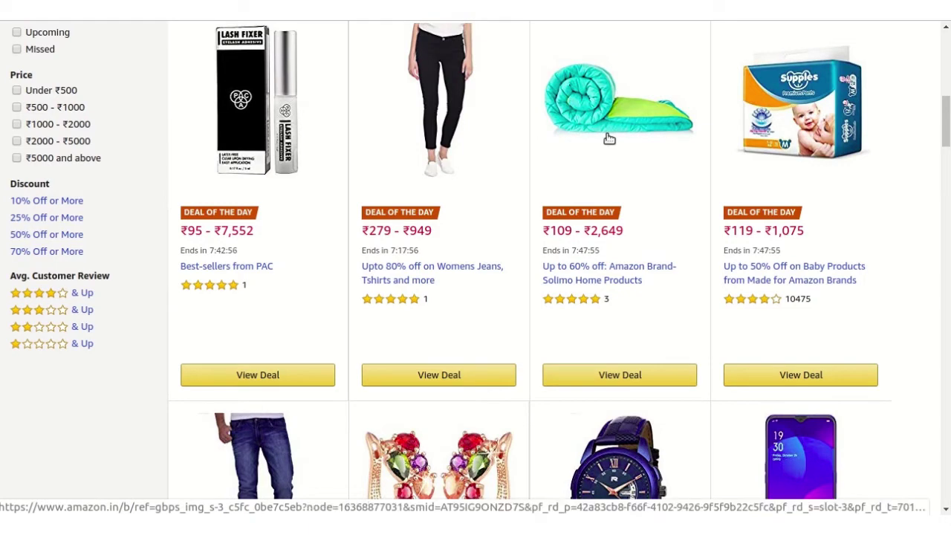
scroll(628, 115, down, 4)
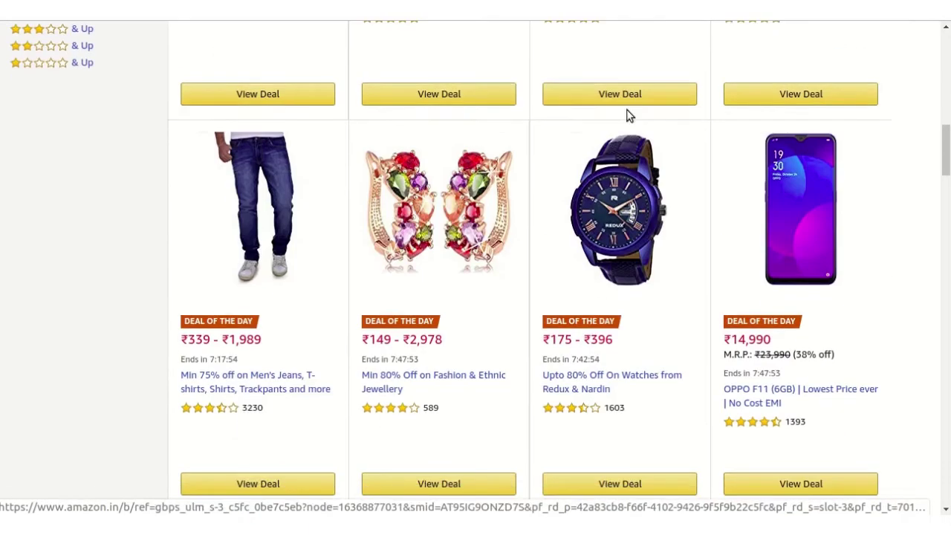
scroll(627, 116, down, 4)
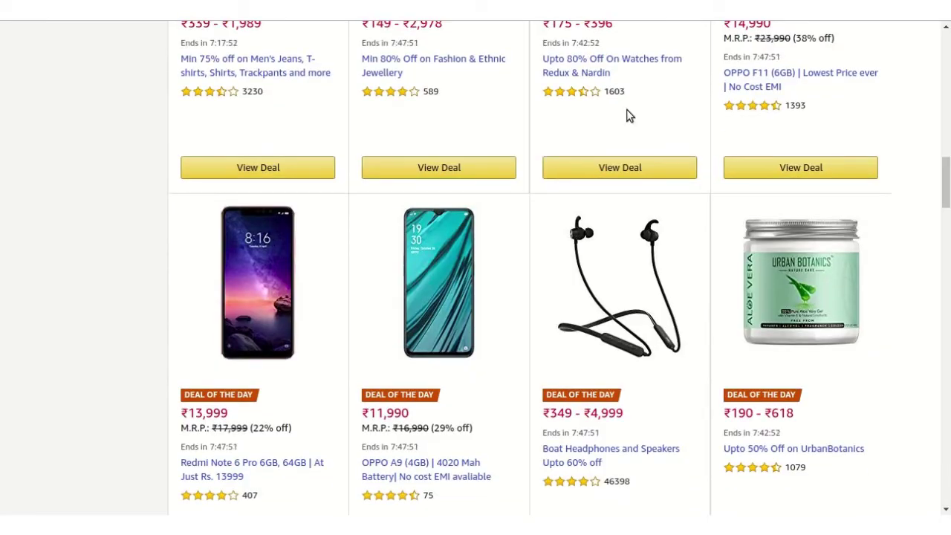
scroll(627, 115, down, 2)
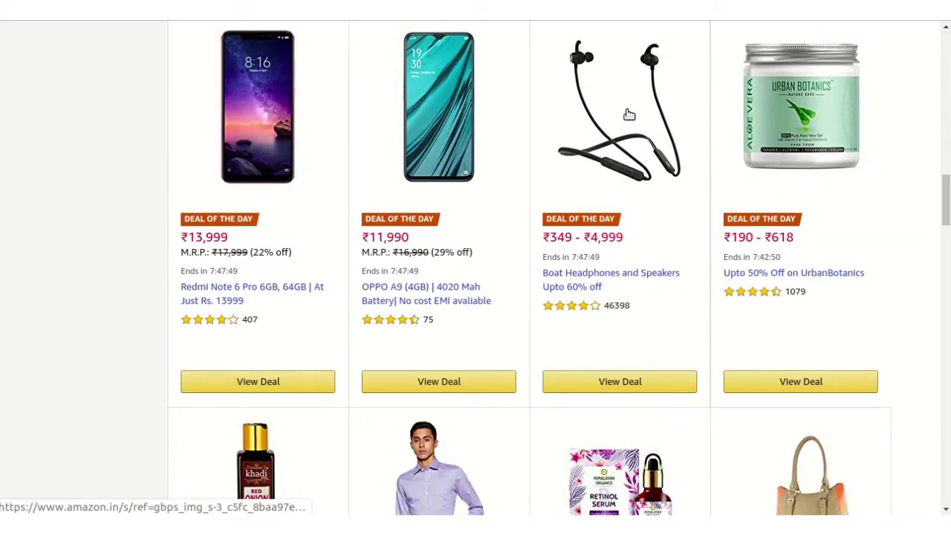
click(223, 3)
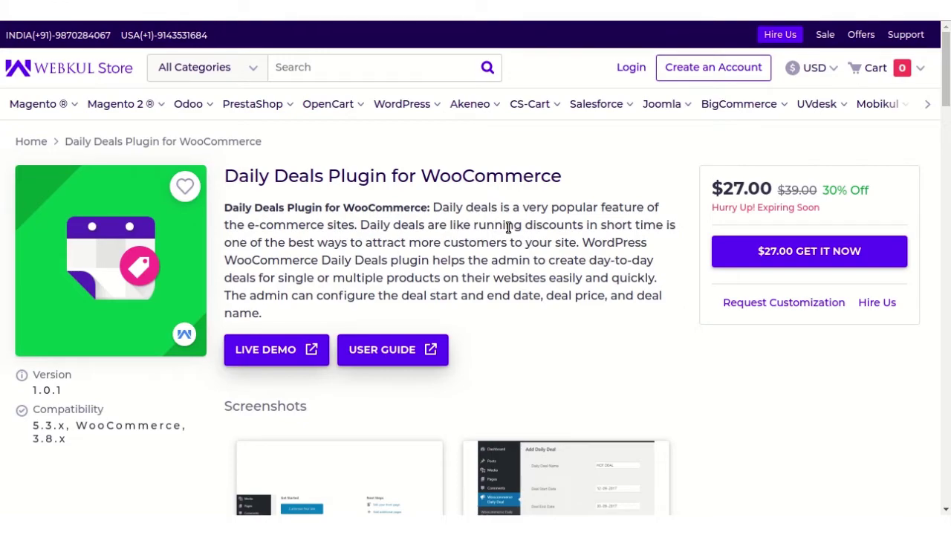
scroll(508, 227, down, 1)
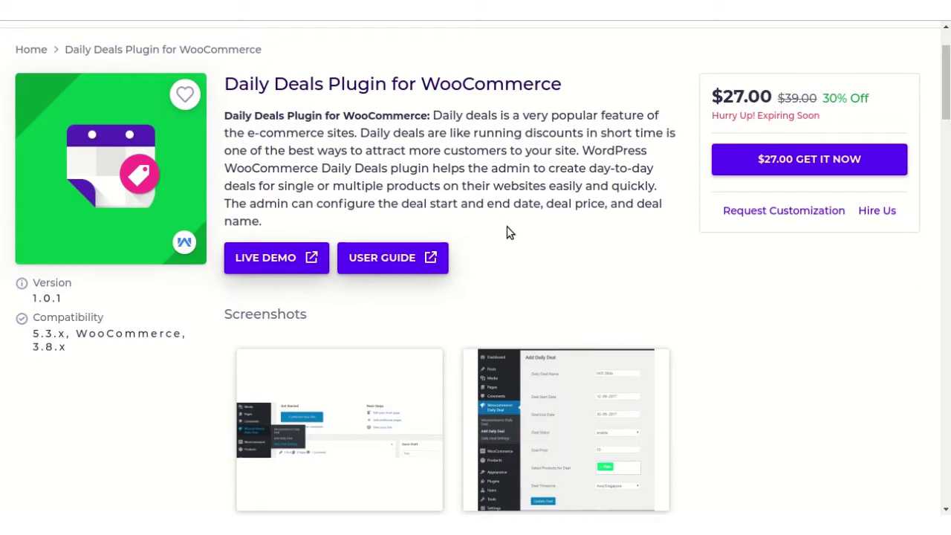
scroll(508, 233, down, 1)
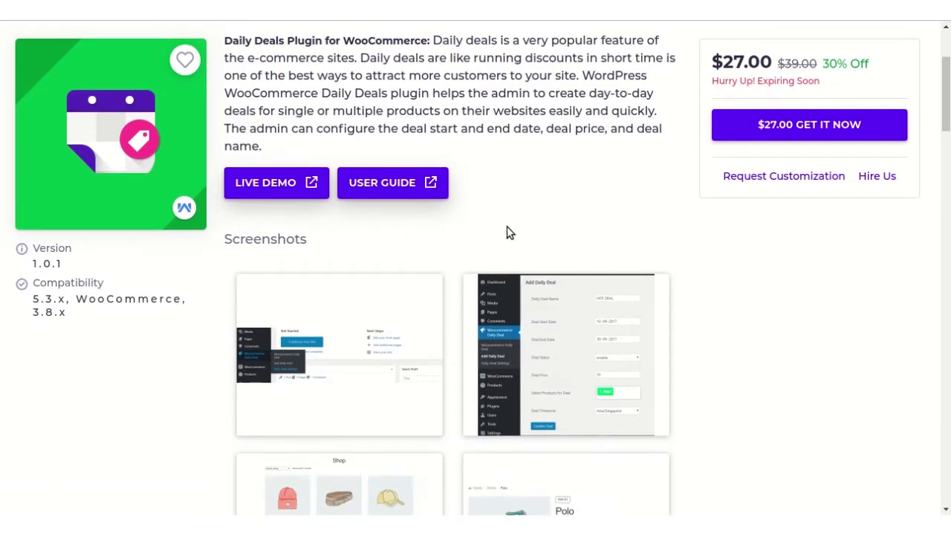
scroll(508, 233, down, 2)
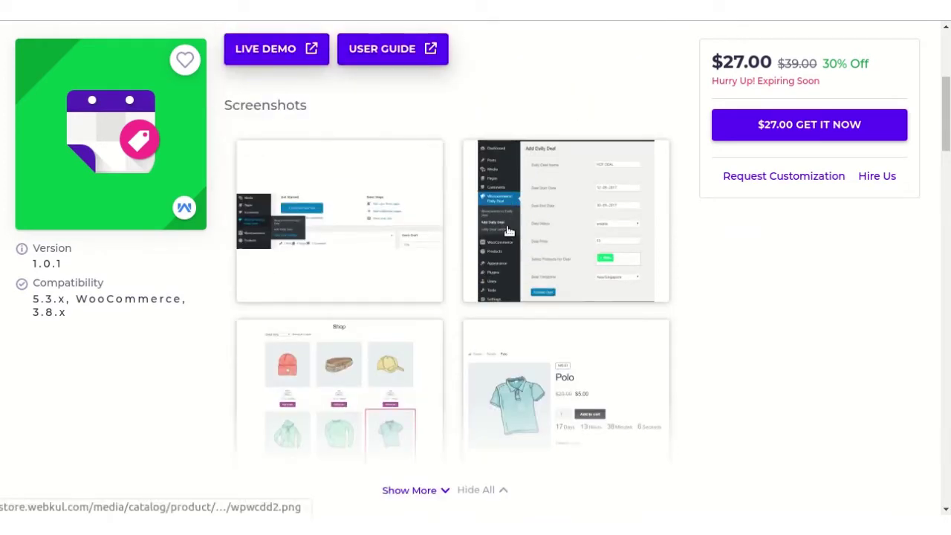
scroll(508, 232, down, 5)
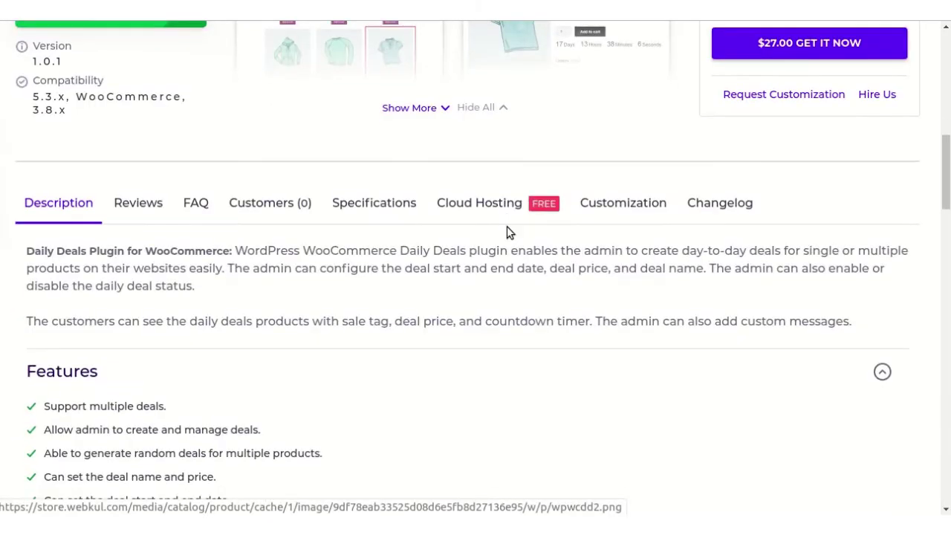
scroll(507, 227, up, 7)
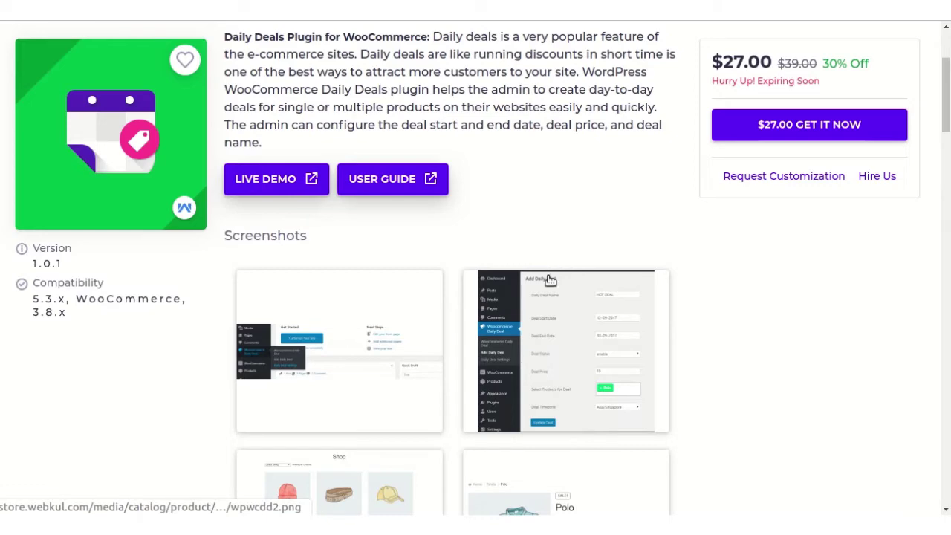
scroll(550, 280, down, 4)
scroll(550, 281, up, 4)
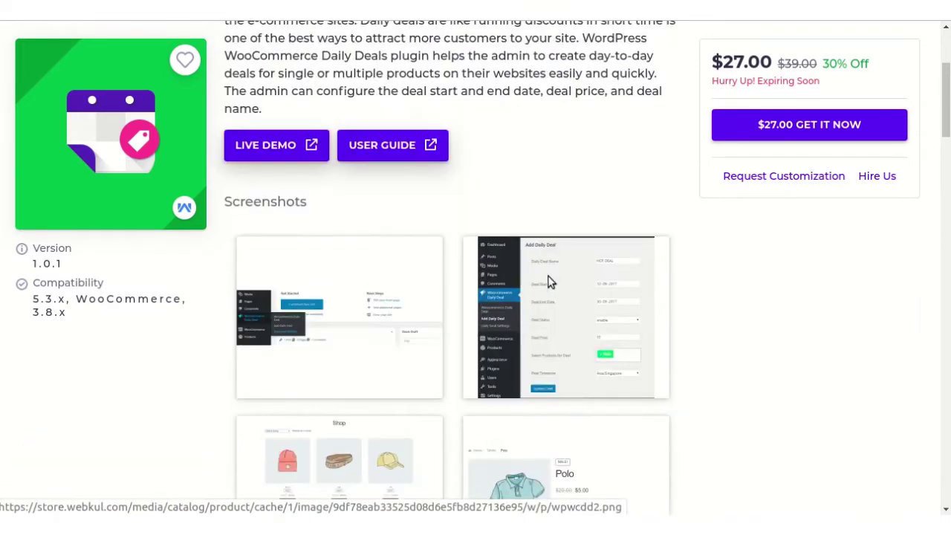
scroll(550, 281, up, 3)
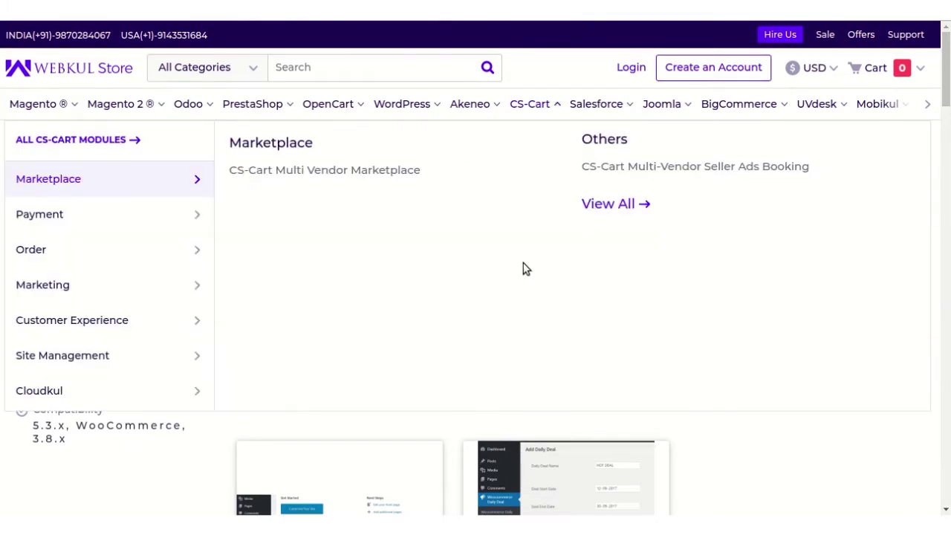
scroll(522, 268, down, 10)
scroll(522, 267, up, 8)
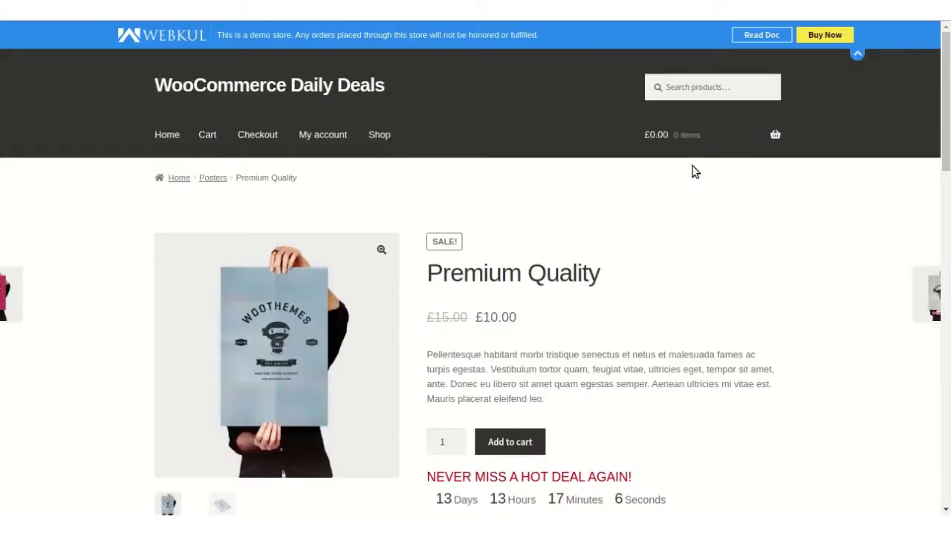
- Scroll the Premium Quality poster page to its £10.00 price and 'Never miss a hot deal again!' countdown
scroll(694, 166, down, 3)
scroll(694, 166, down, 4)
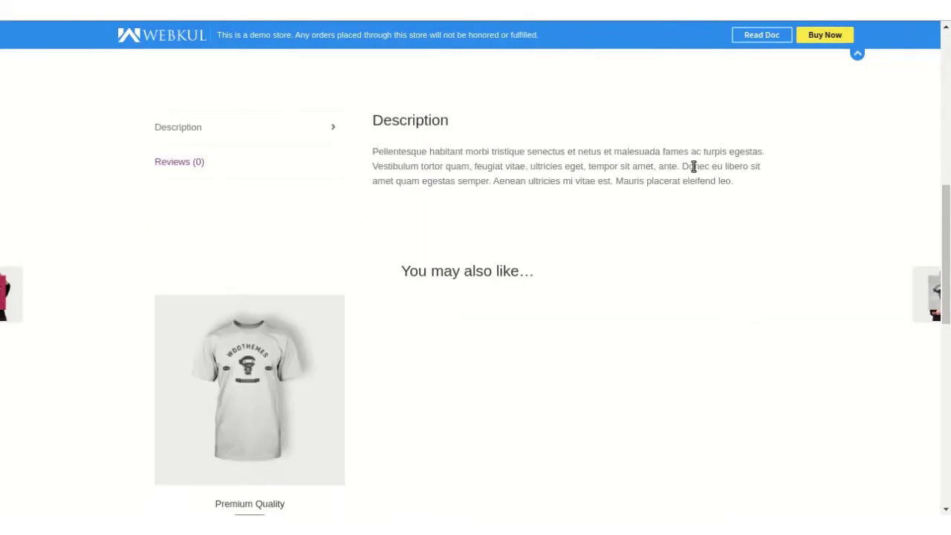
scroll(694, 167, up, 7)
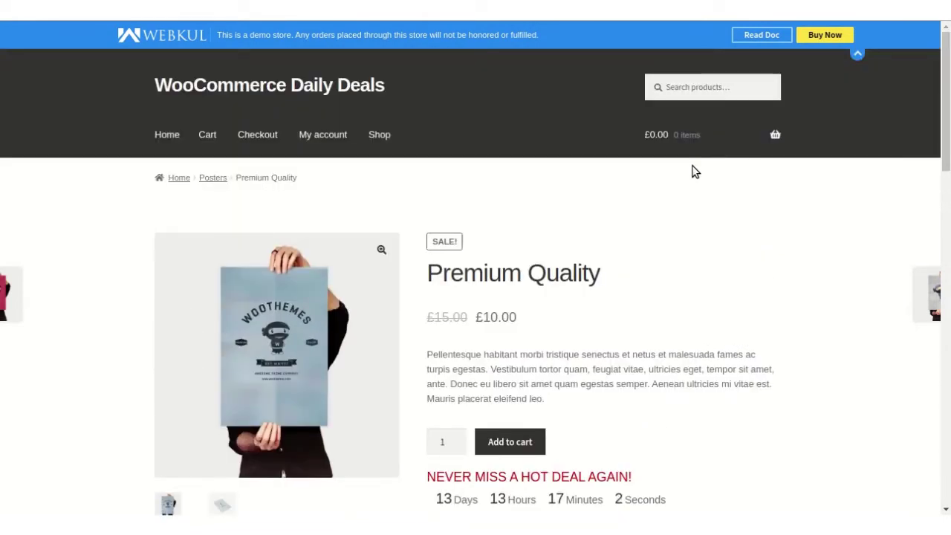
scroll(694, 171, down, 6)
scroll(693, 172, up, 2)
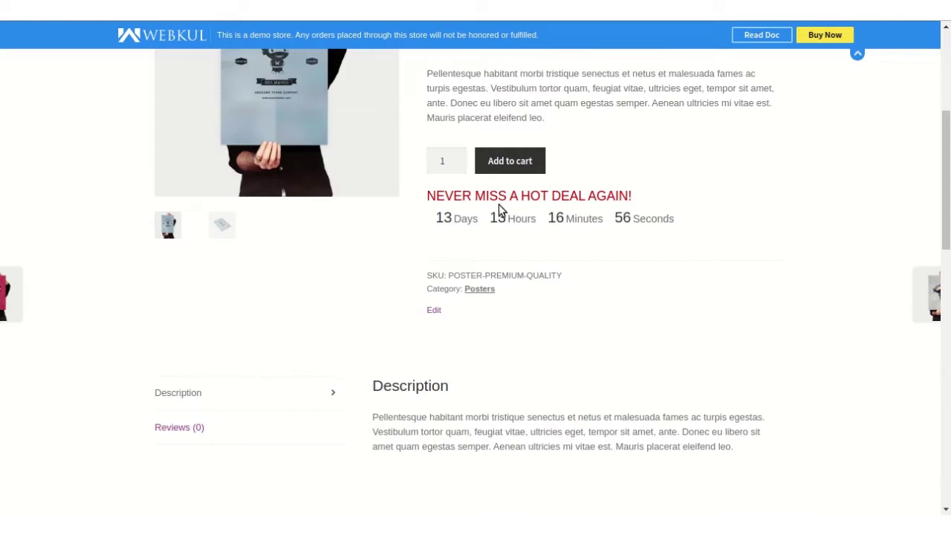
scroll(666, 194, down, 2)
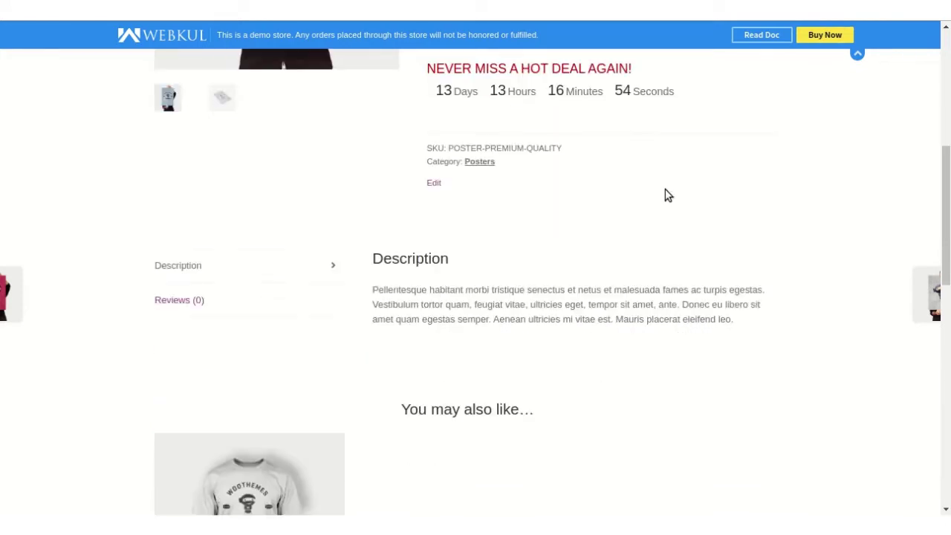
scroll(666, 195, up, 1)
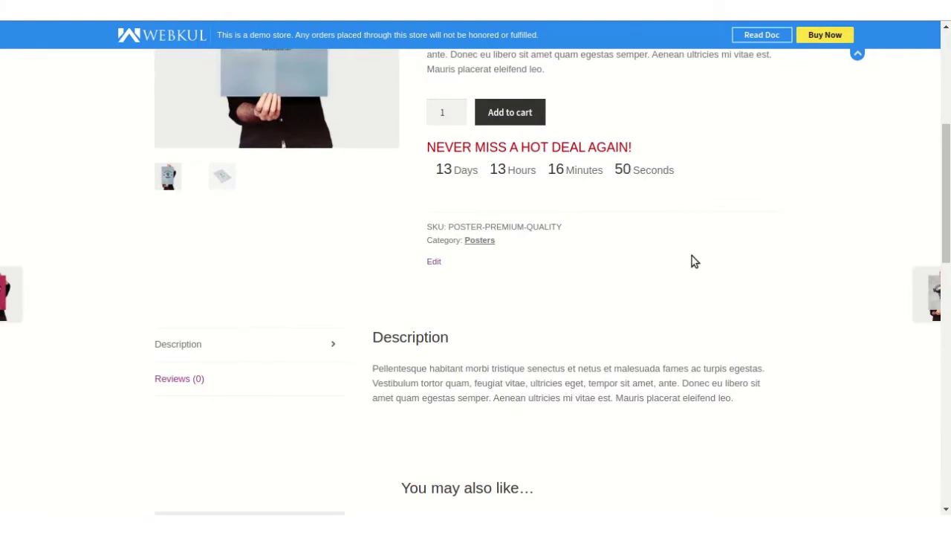
scroll(692, 260, up, 4)
scroll(692, 259, down, 3)
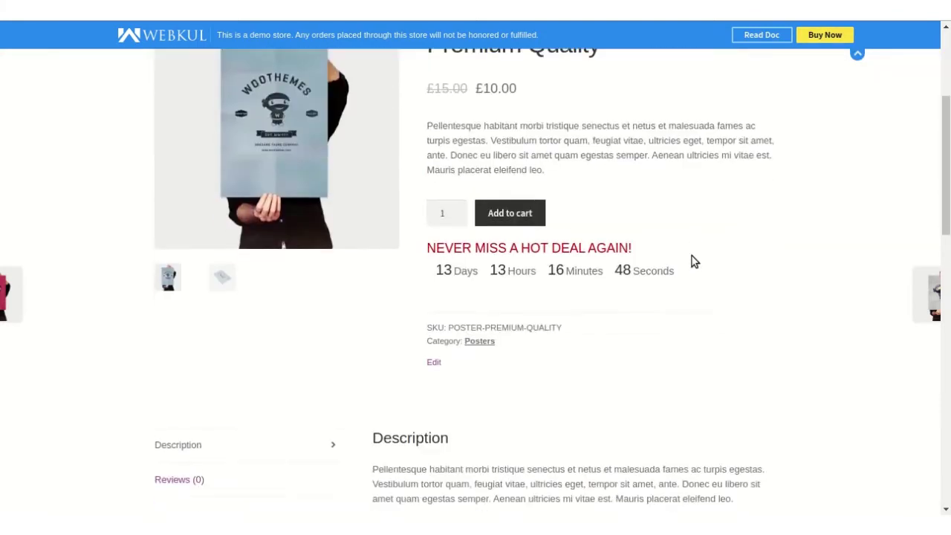
scroll(840, 174, up, 2)
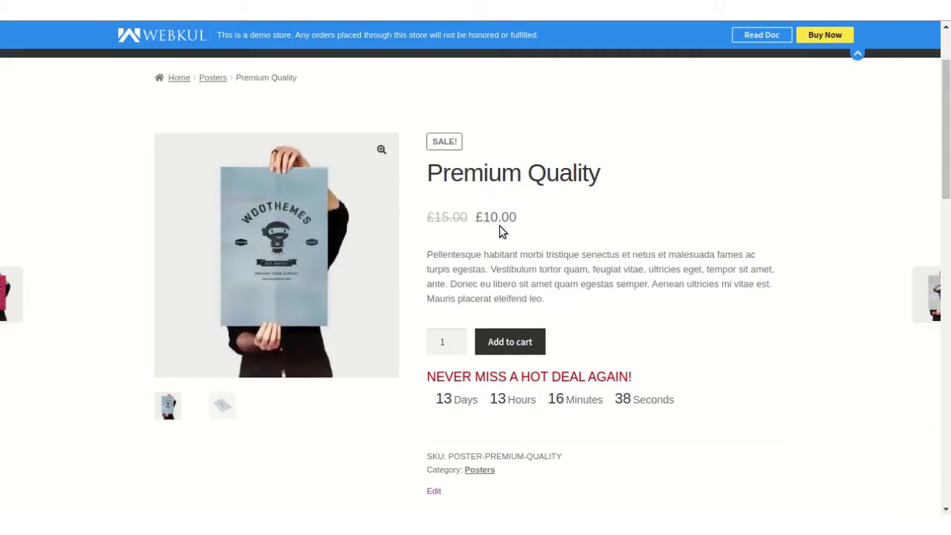
- Scroll further down the product page, then return to the Webkul Store plugin page
scroll(499, 226, down, 3)
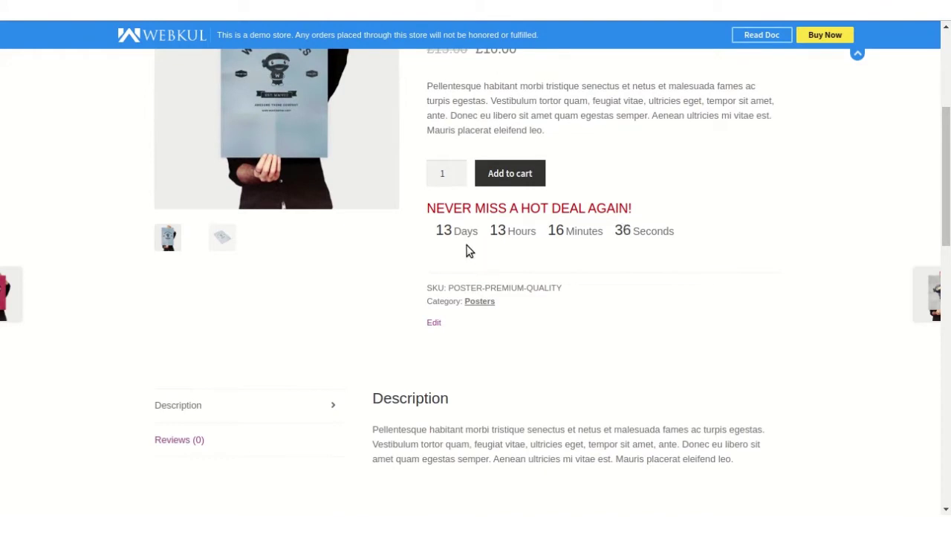
scroll(709, 266, down, 5)
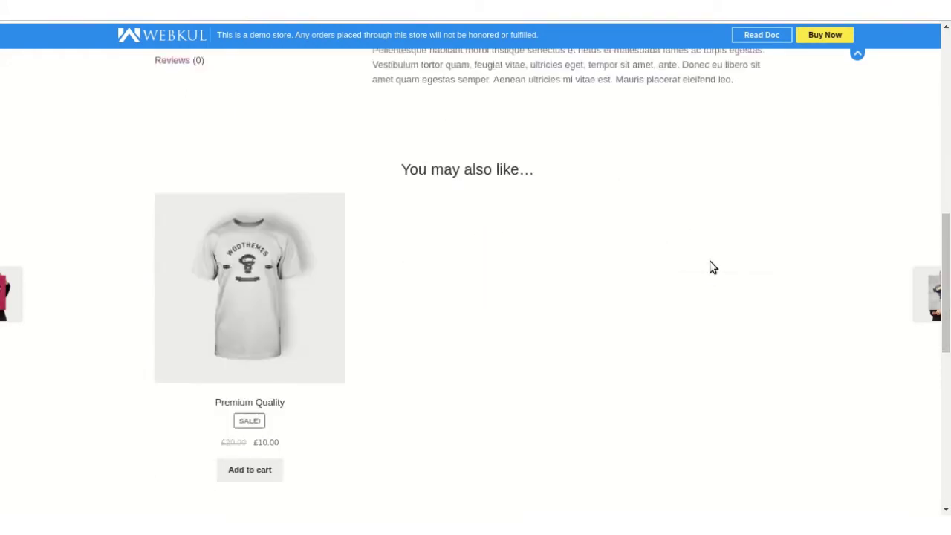
scroll(709, 266, up, 8)
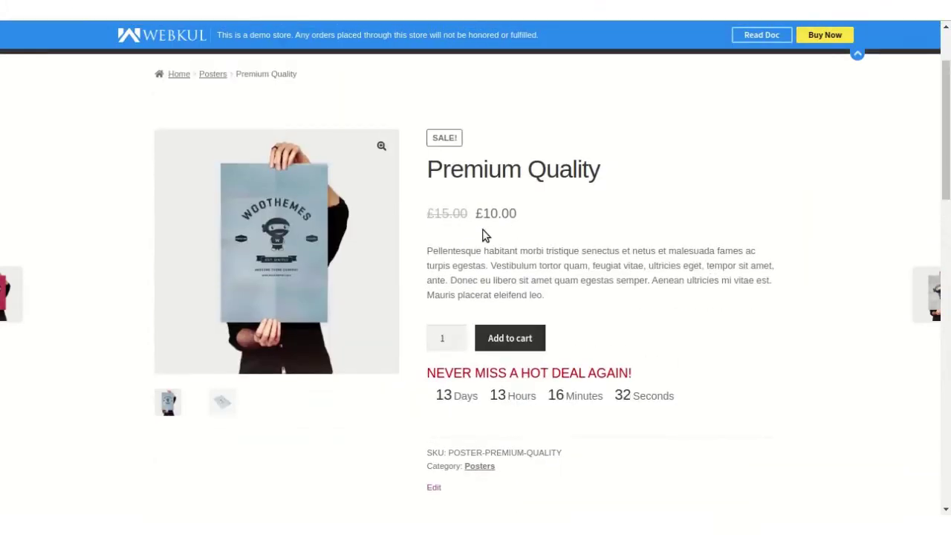
scroll(390, 133, down, 2)
scroll(391, 130, down, 2)
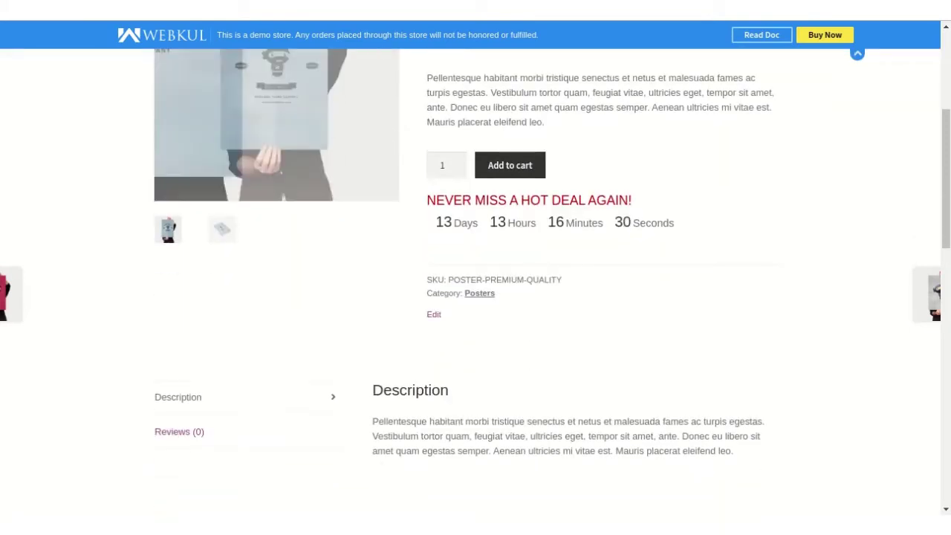
click(171, 9)
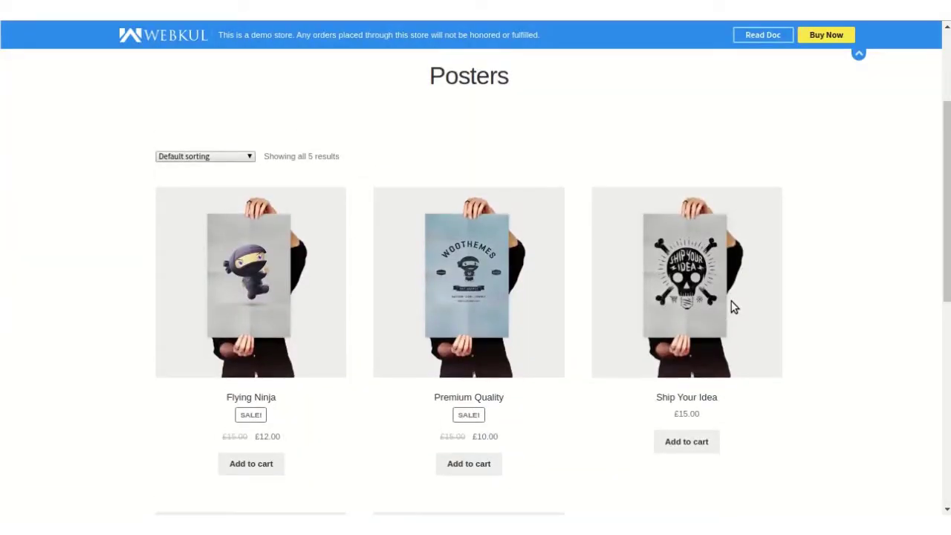
- Scan the five Posters, noting Flying Ninja £12.00 and Premium Quality £10.00 on sale, then open Premium Quality
scroll(732, 304, up, 2)
scroll(732, 304, down, 1)
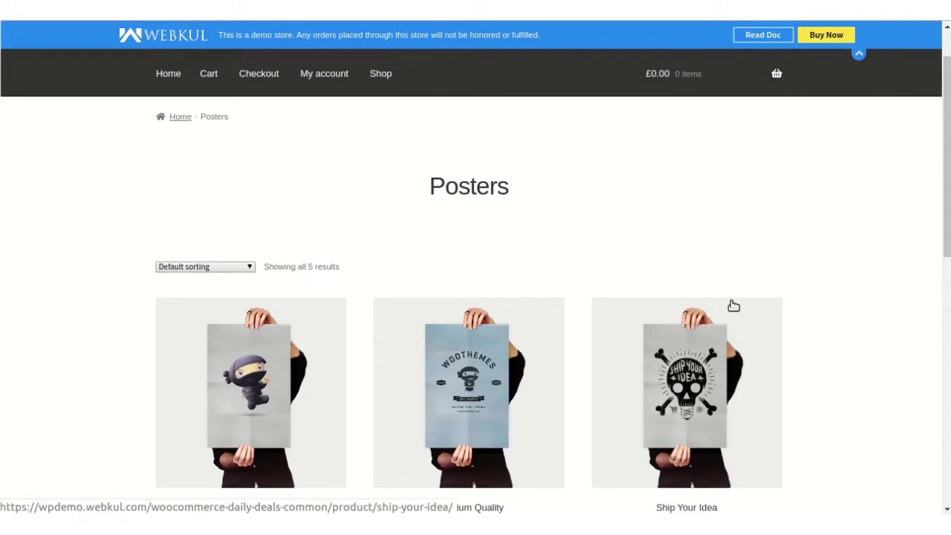
scroll(733, 305, down, 3)
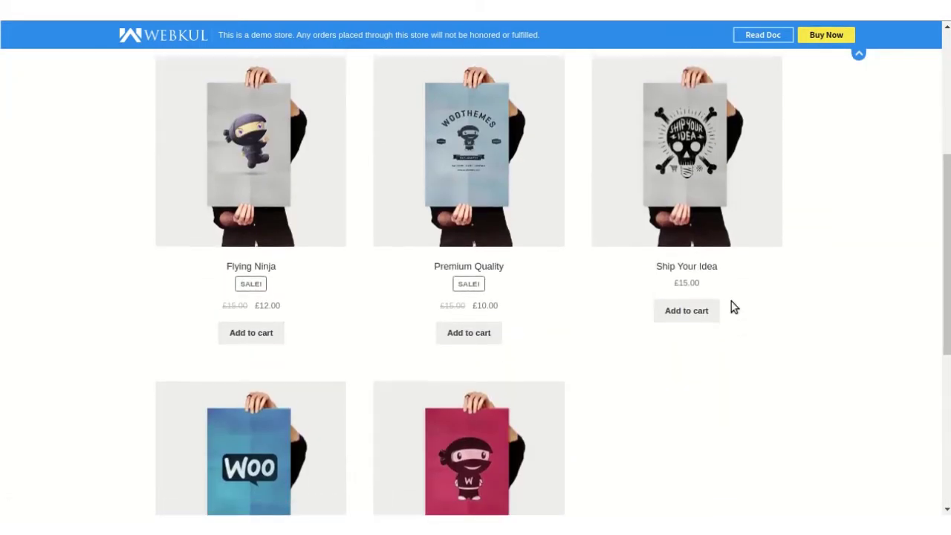
scroll(733, 306, down, 2)
scroll(733, 307, up, 3)
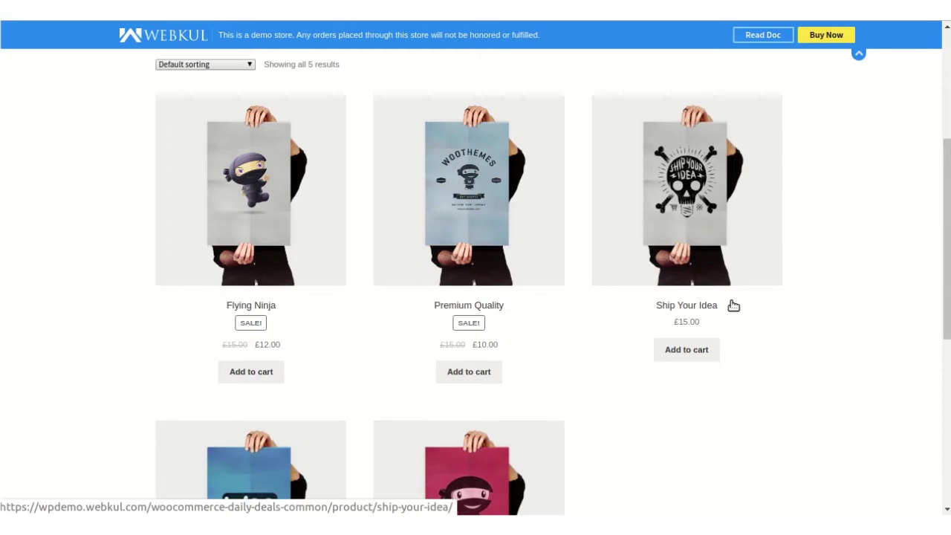
scroll(733, 305, up, 3)
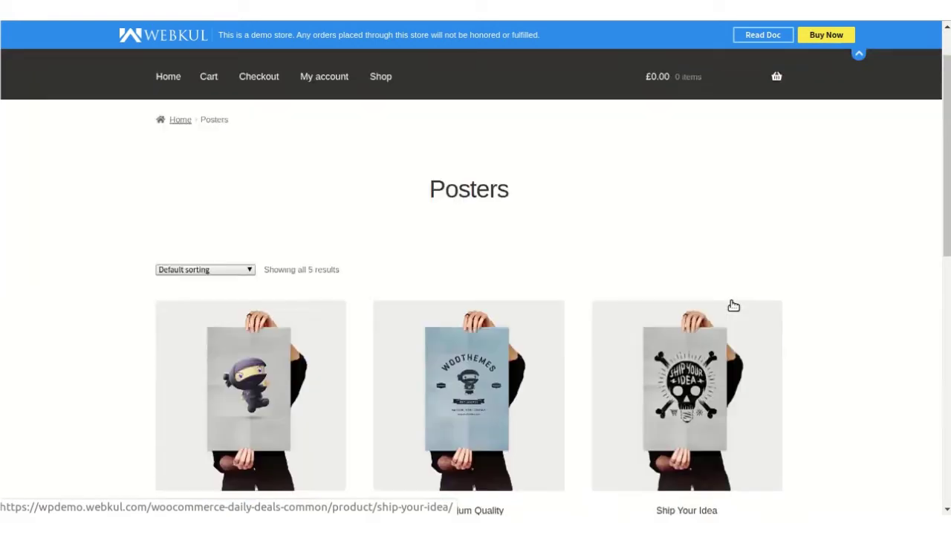
scroll(733, 306, down, 2)
scroll(734, 305, down, 2)
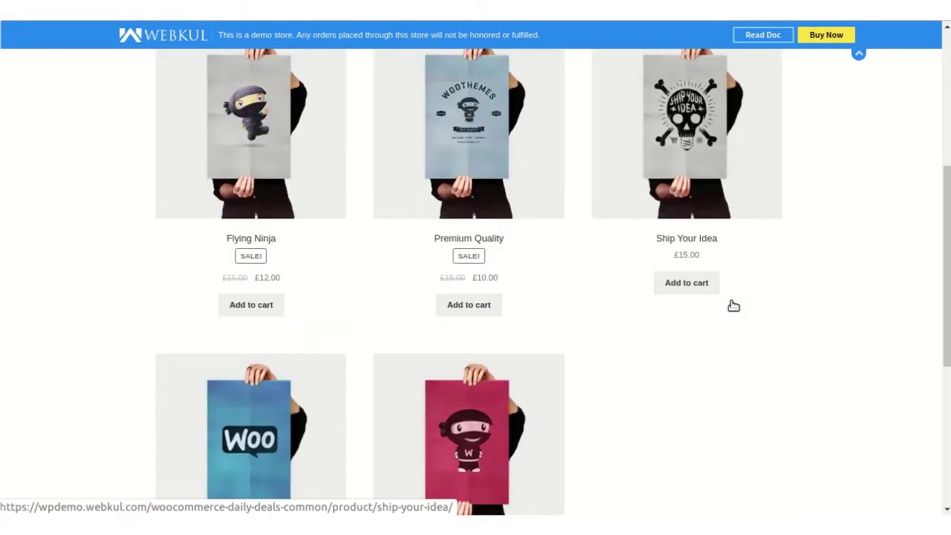
scroll(650, 245, down, 3)
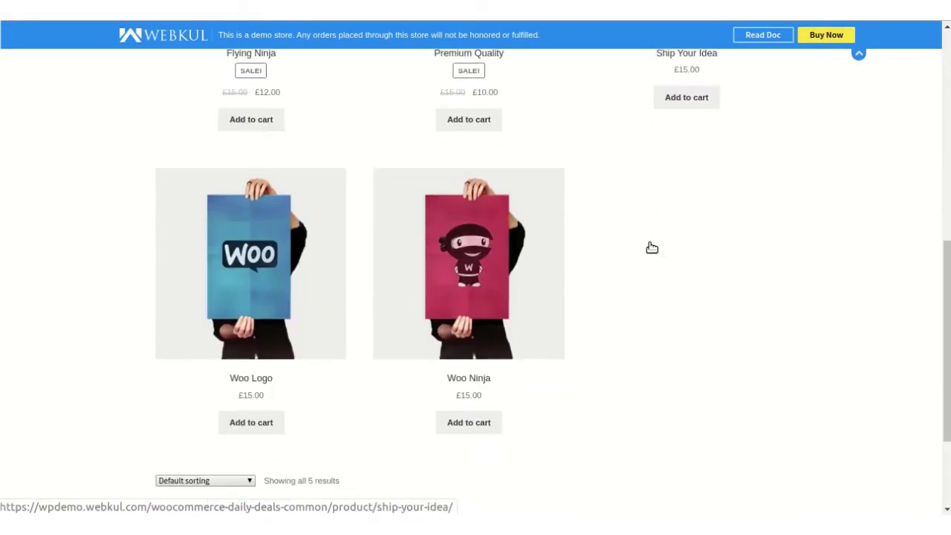
scroll(649, 248, up, 2)
scroll(649, 248, up, 2)
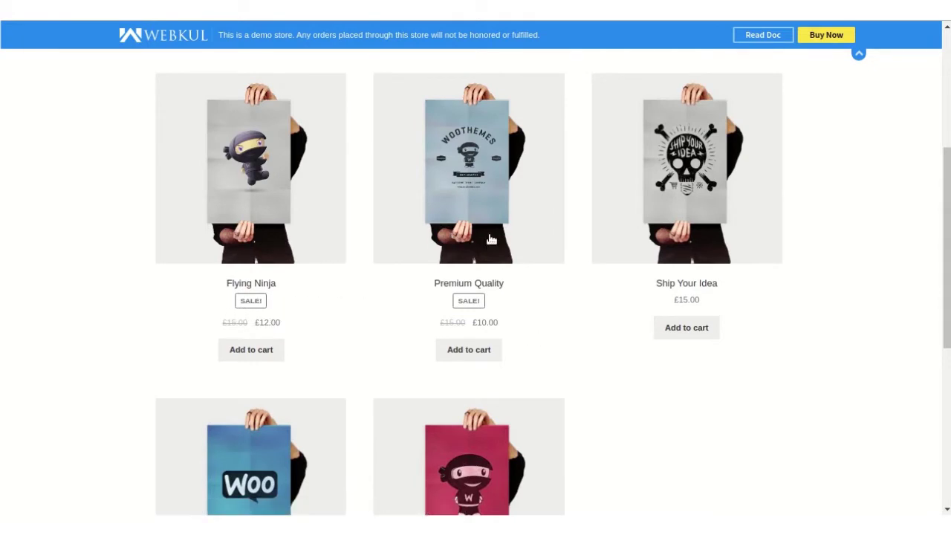
click(442, 171)
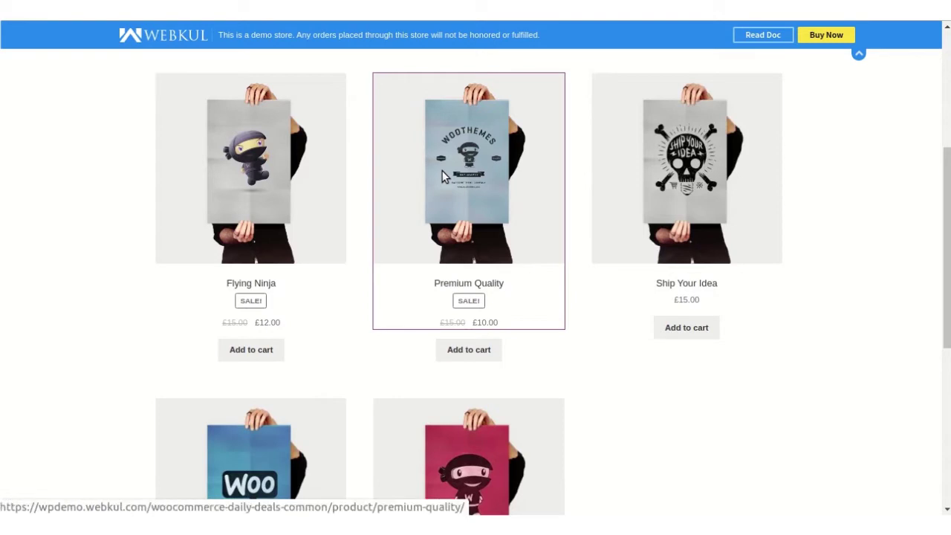
- Scroll the Premium Quality poster page to check its £10.00 sale price and running countdown
scroll(707, 273, down, 2)
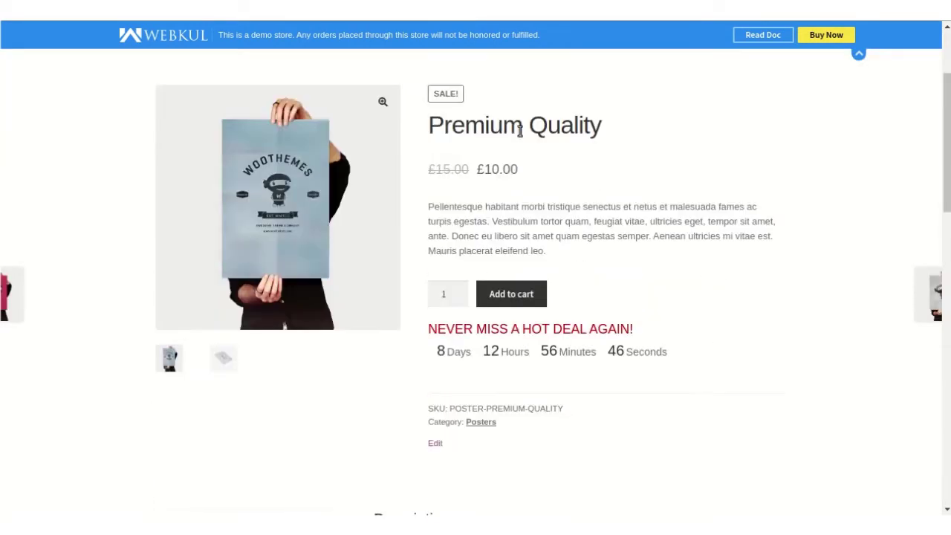
scroll(590, 156, down, 2)
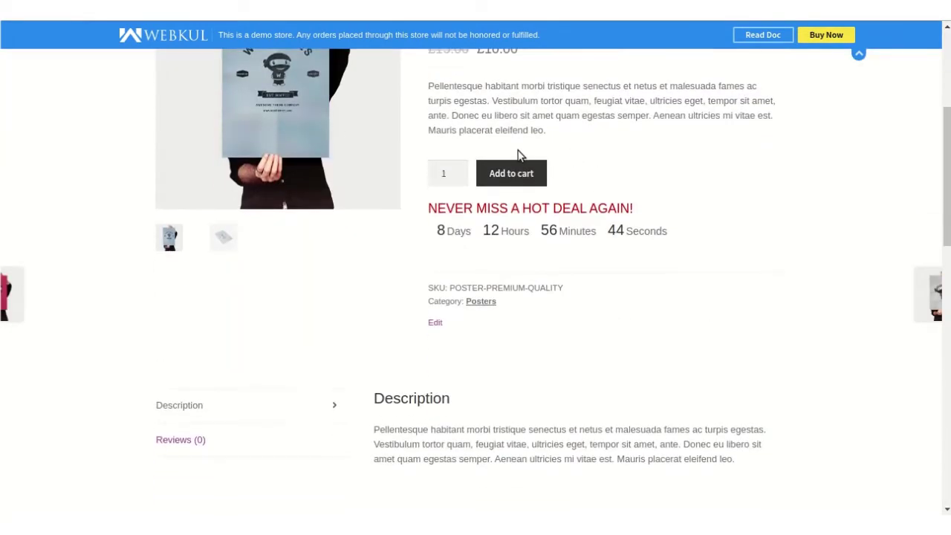
scroll(518, 152, up, 1)
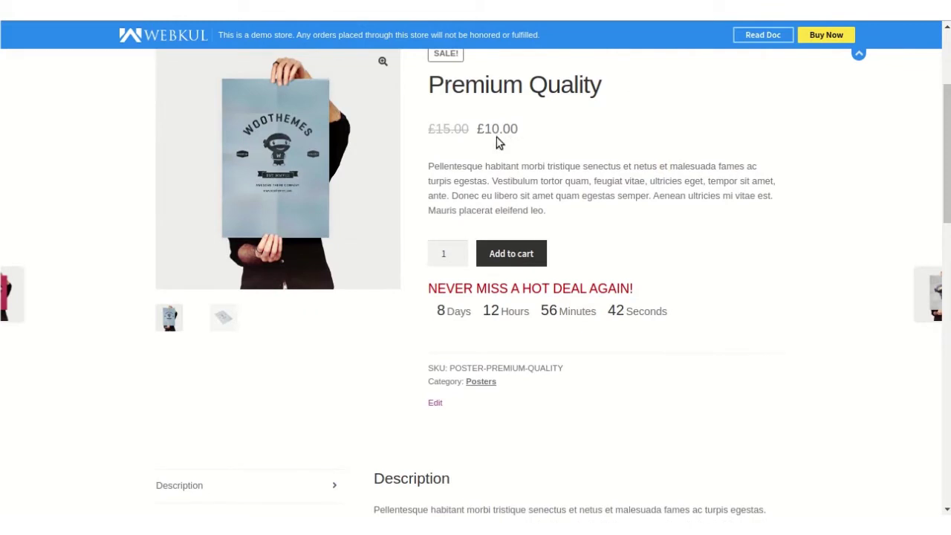
scroll(699, 182, down, 1)
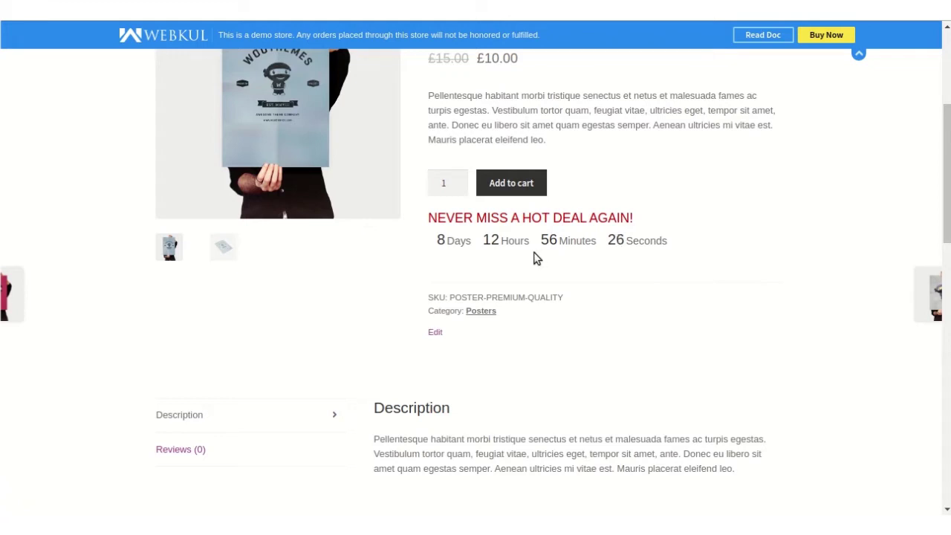
scroll(645, 286, up, 2)
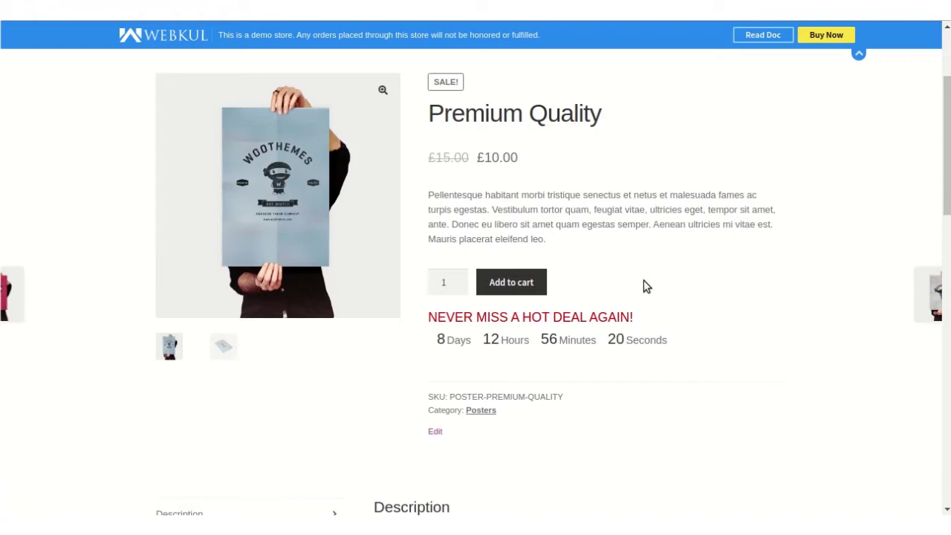
scroll(797, 293, up, 2)
scroll(799, 294, down, 2)
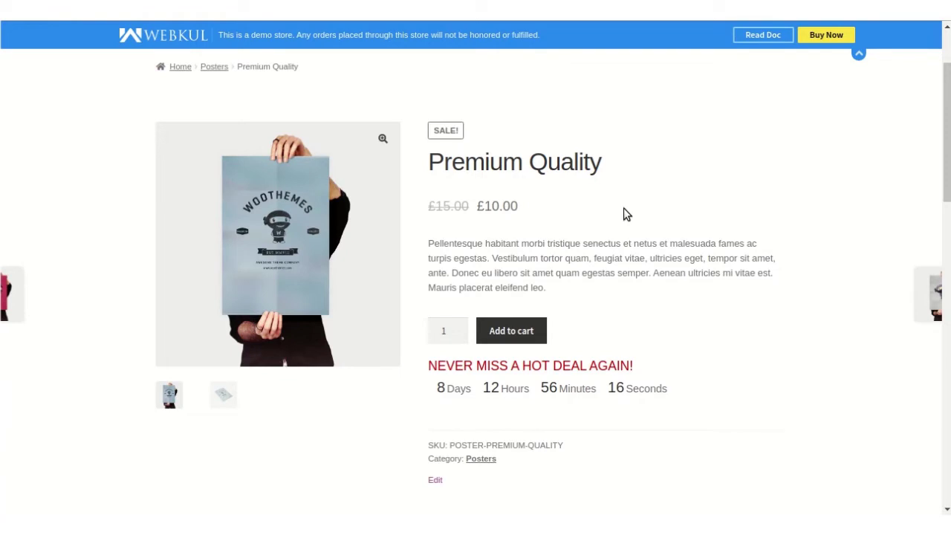
scroll(623, 214, down, 2)
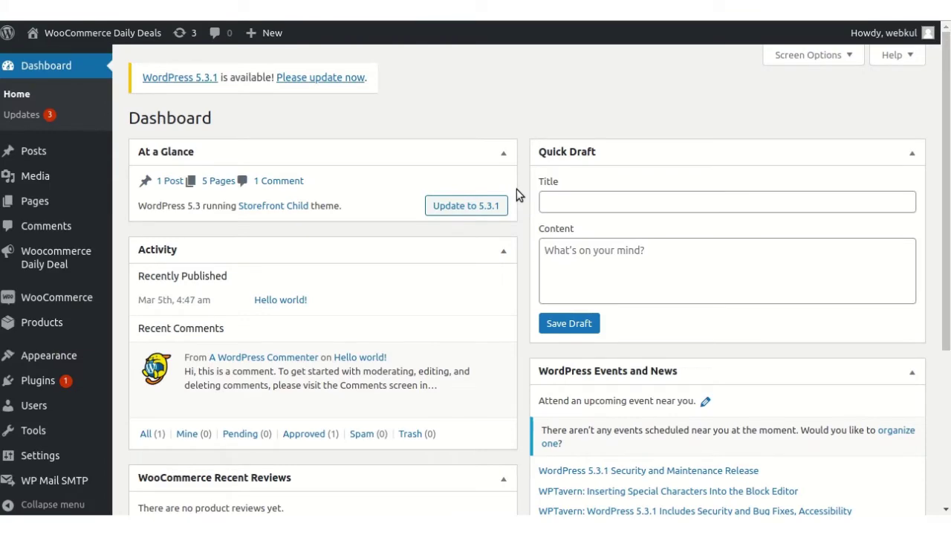
- Go from the WordPress dashboard to the Woocommerce Daily Deal list through the admin sidebar
scroll(517, 189, down, 2)
scroll(518, 195, up, 2)
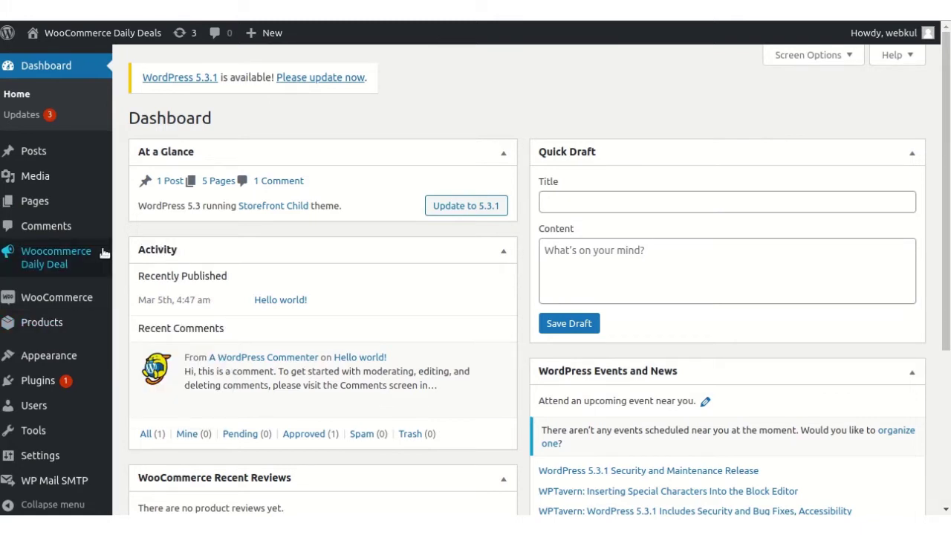
mouse_move(64, 261)
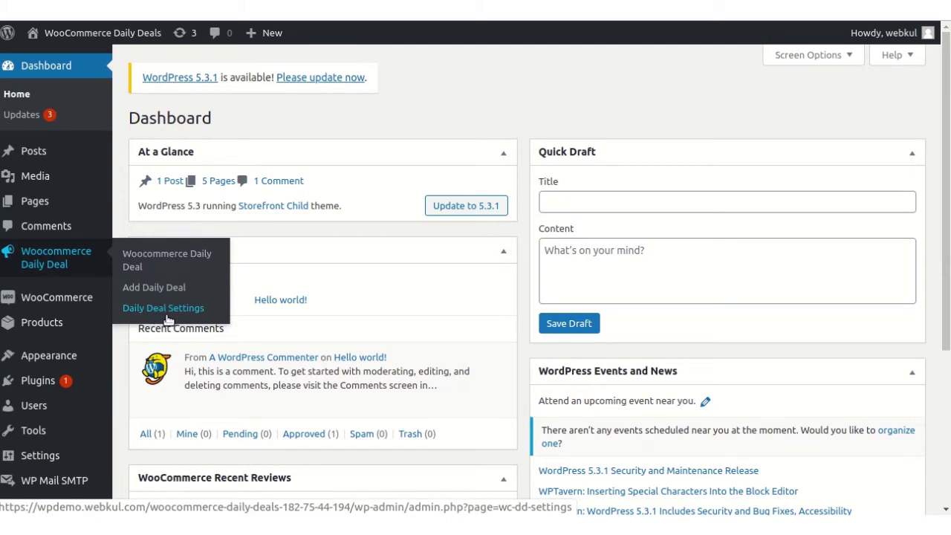
click(156, 254)
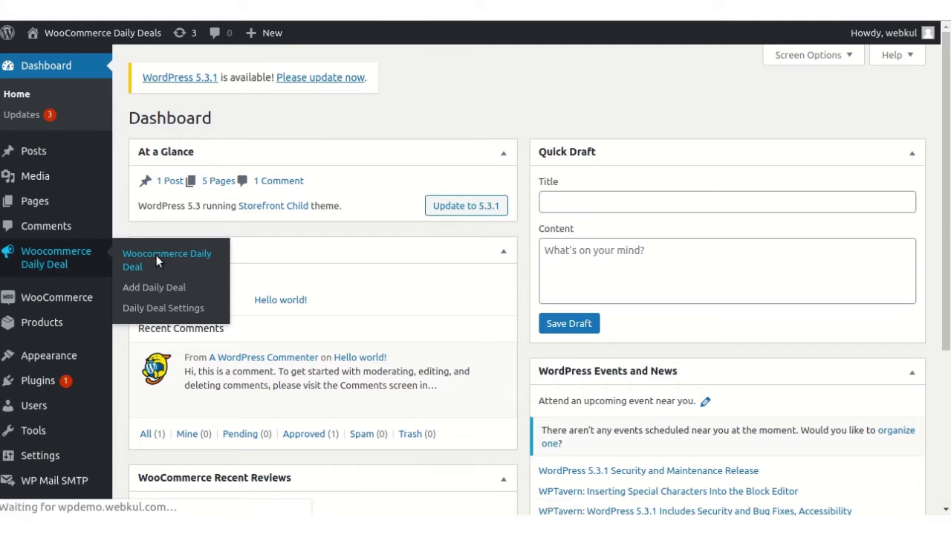
- Look over the BUY WITH ME, DEALS and HOT DEAL deals, then start adding a new deal
scroll(538, 131, down, 1)
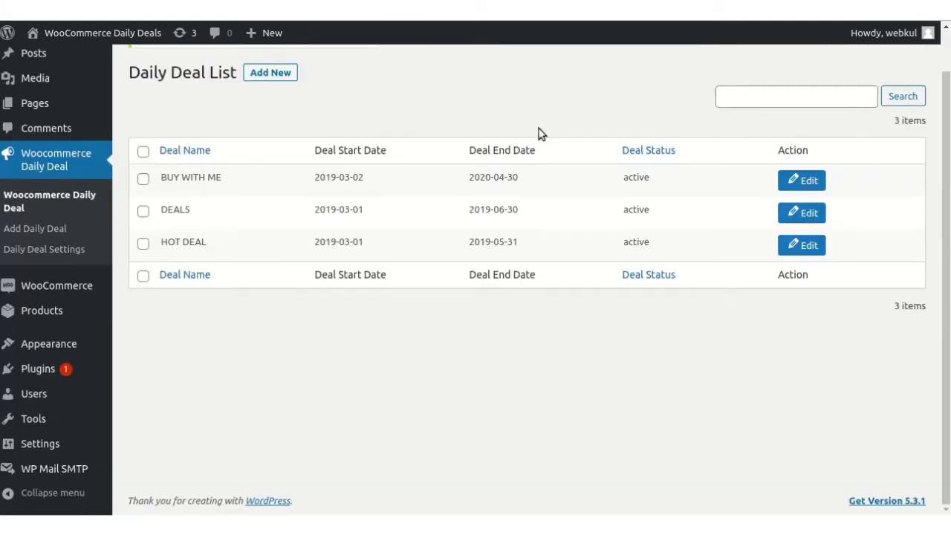
scroll(542, 134, up, 1)
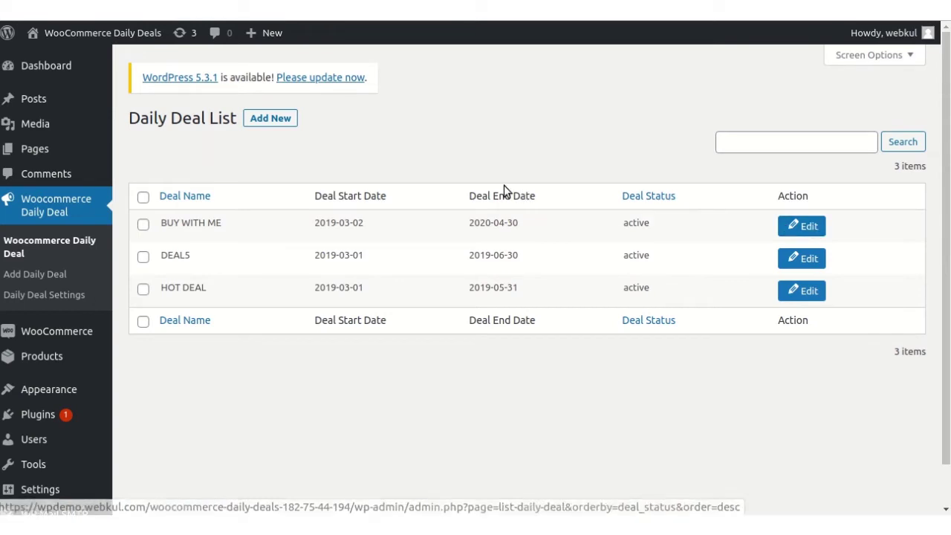
click(55, 274)
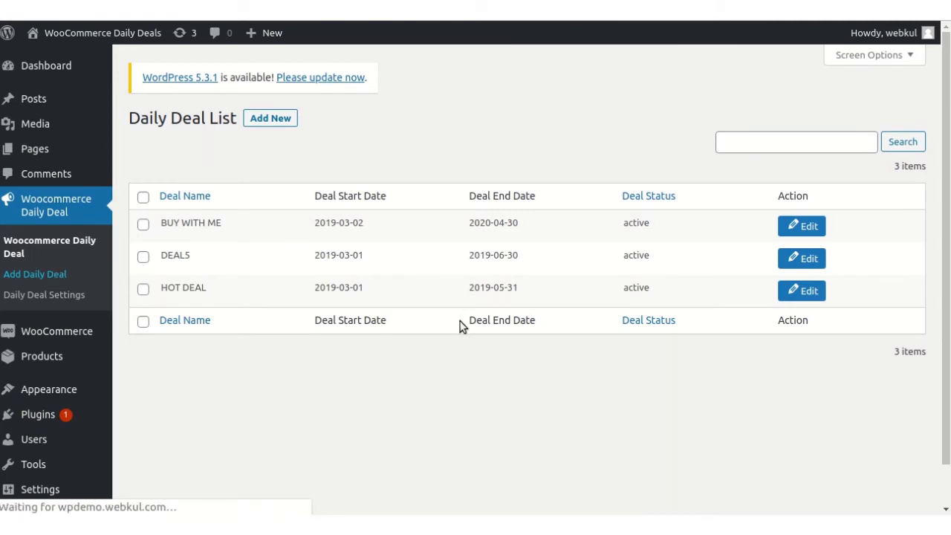
- Name the new daily deal 'christmas deal'
scroll(490, 91, down, 2)
scroll(489, 92, up, 2)
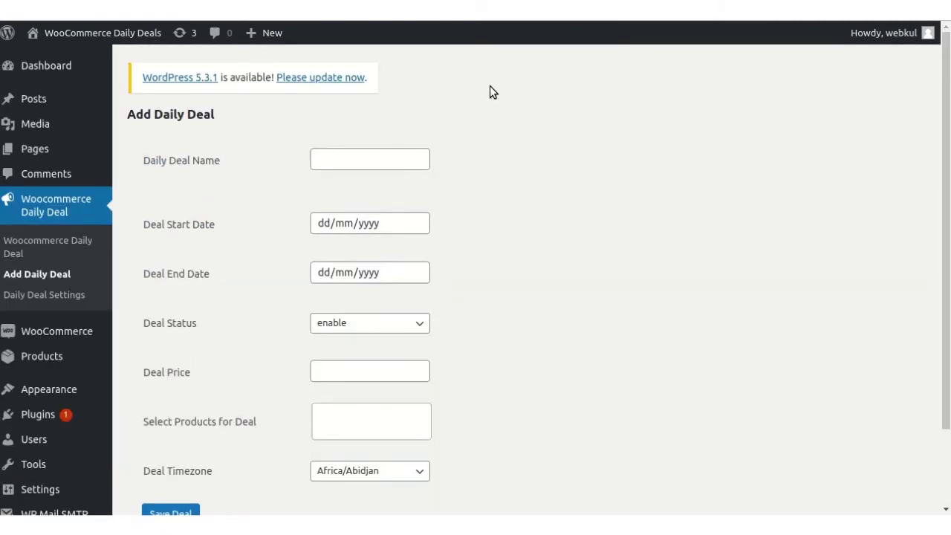
scroll(505, 135, down, 2)
scroll(505, 135, up, 2)
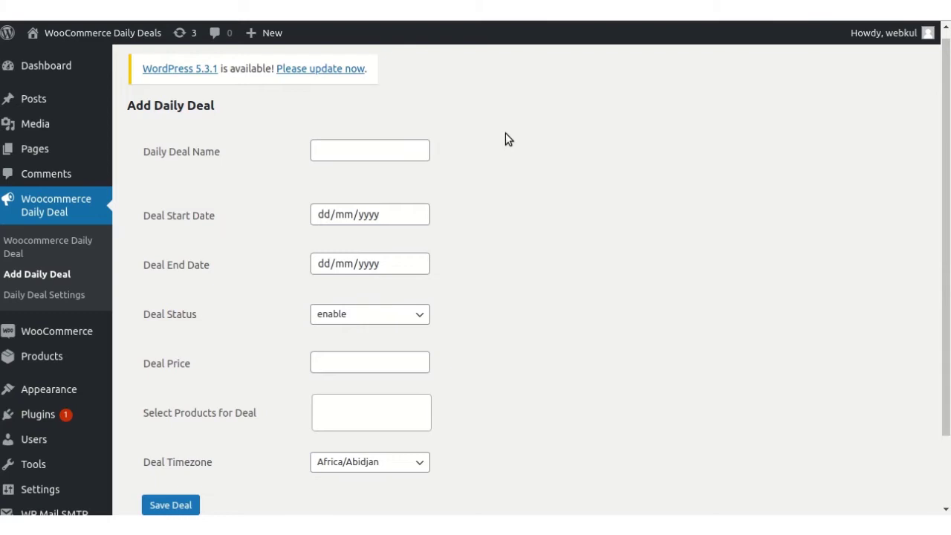
click(349, 153)
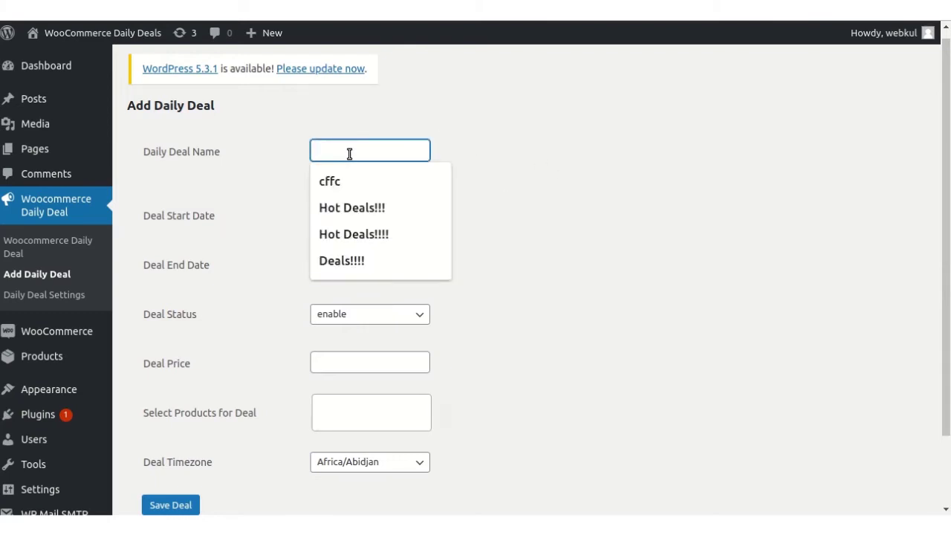
text(chri)
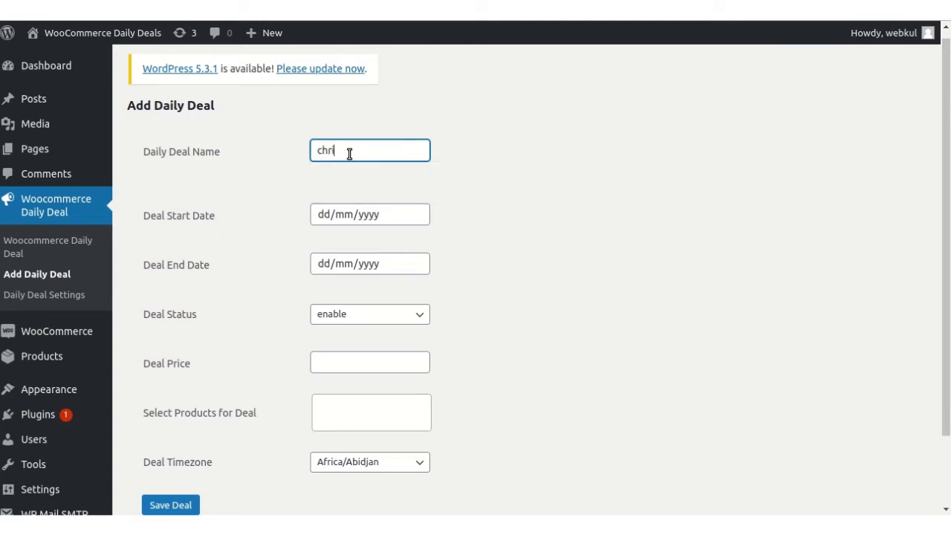
text(stmas deal)
- Set the deal to run from 16/12/2019 to 25/12/2019
click(378, 215)
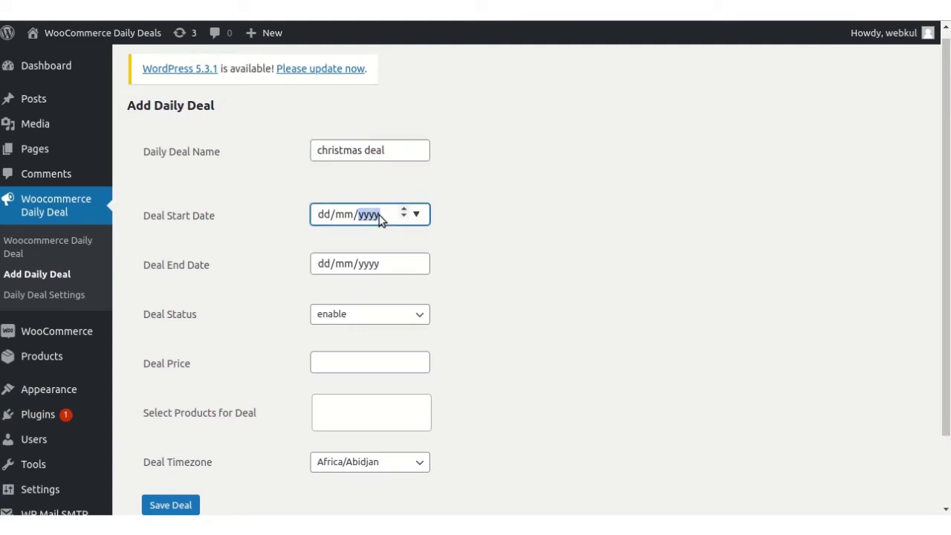
click(416, 215)
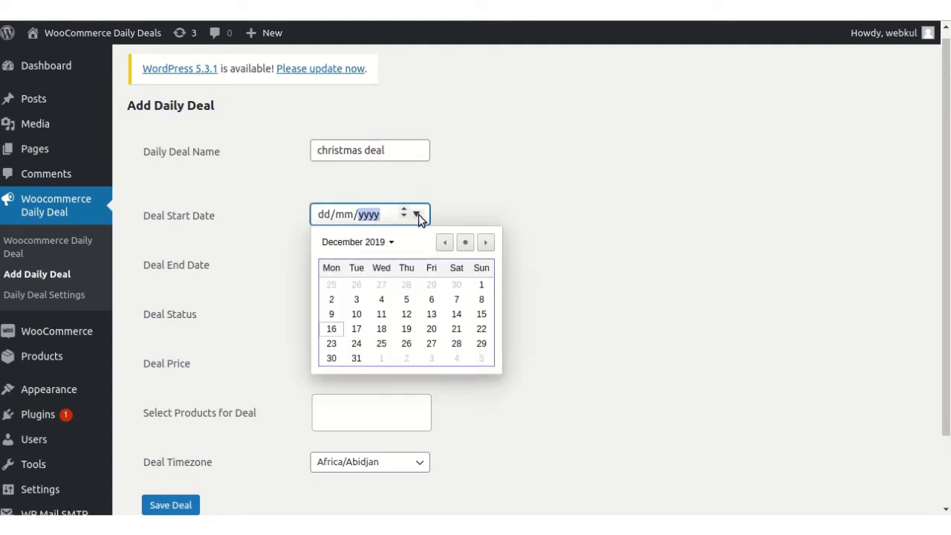
click(333, 330)
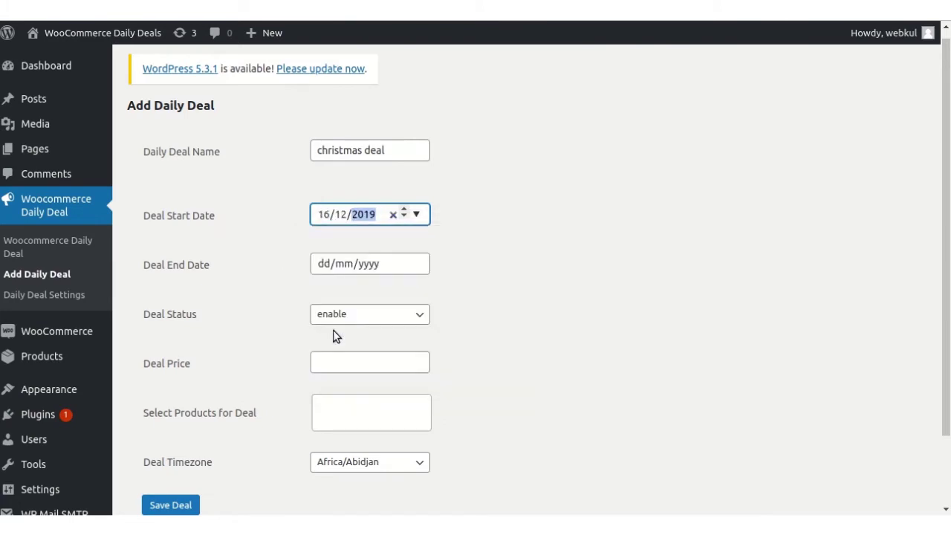
click(416, 263)
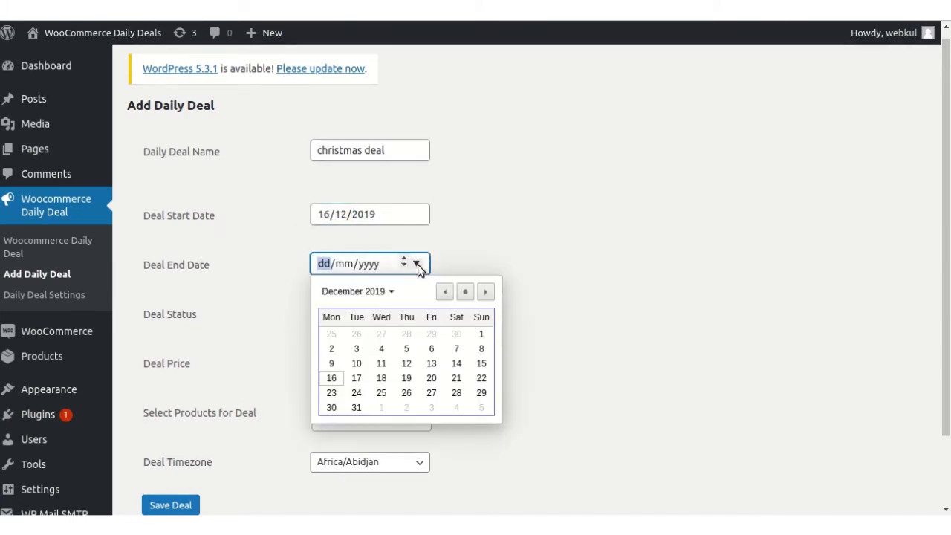
click(381, 392)
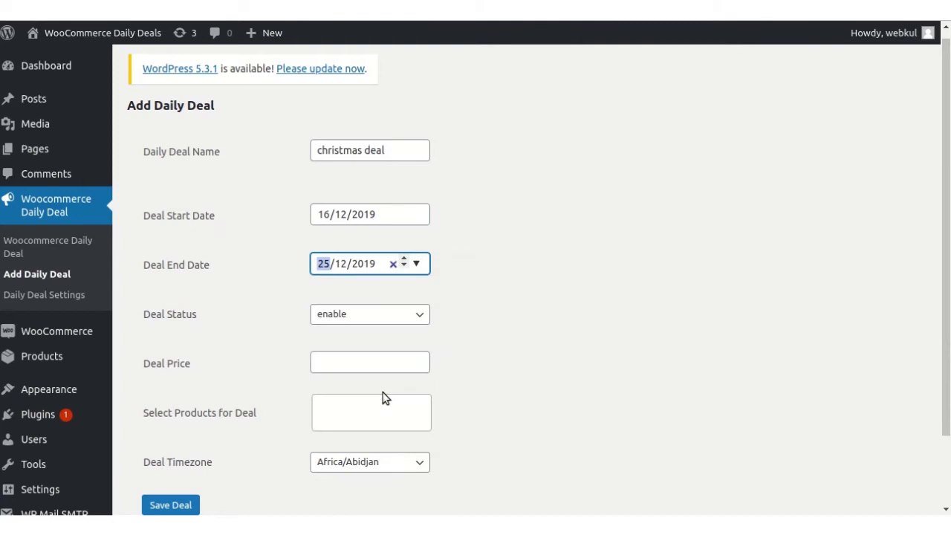
click(496, 328)
- Keep Deal Status on enable and set the deal price to 3
click(413, 318)
click(414, 319)
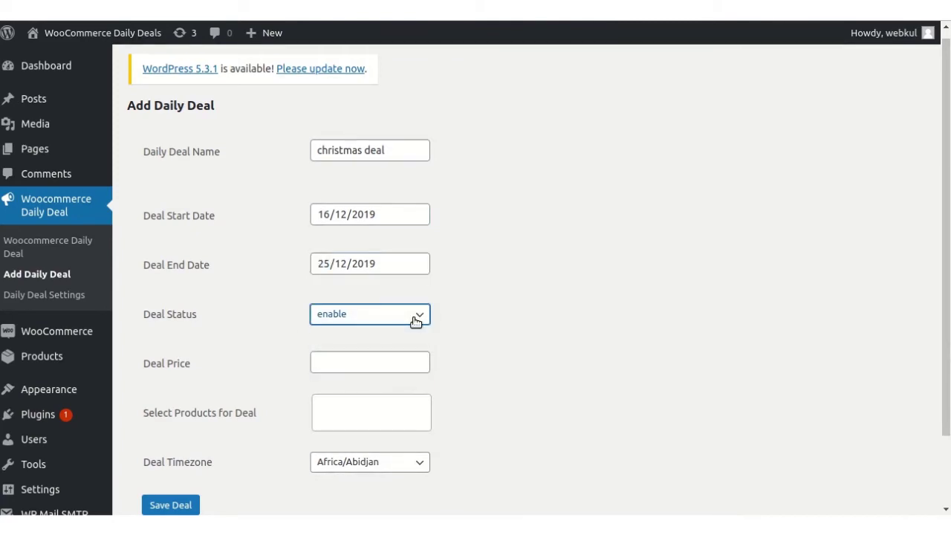
click(364, 361)
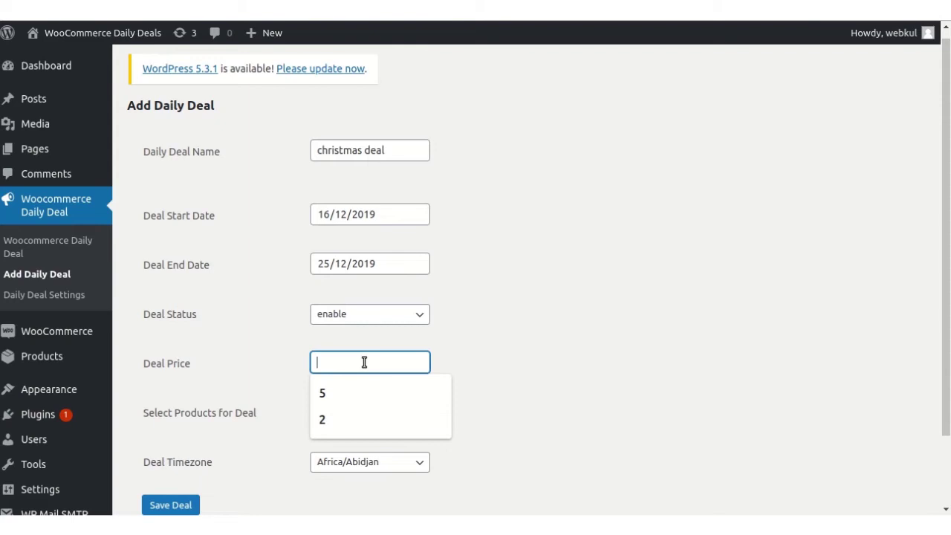
text(3)
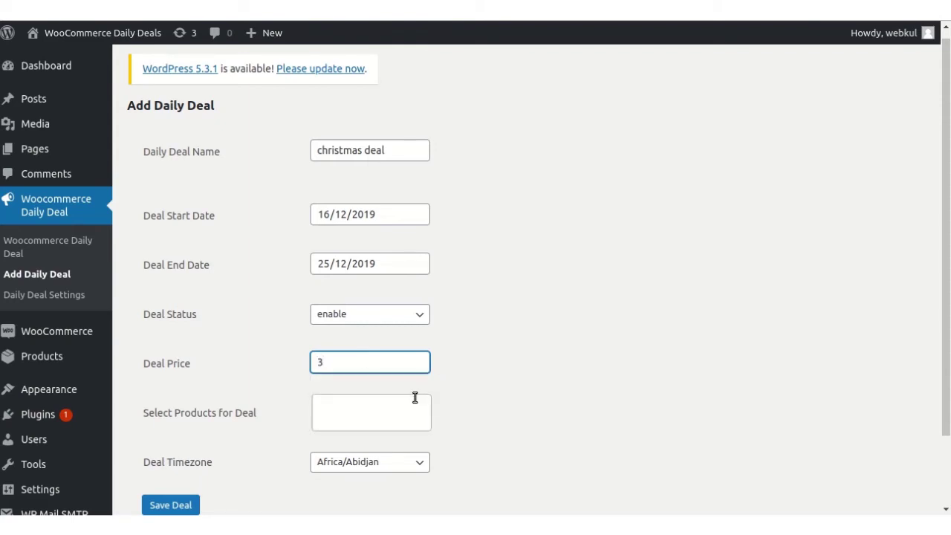
- Add Patient Ninja, Flying Ninja and Ship Your Idea as the deal's products
click(384, 410)
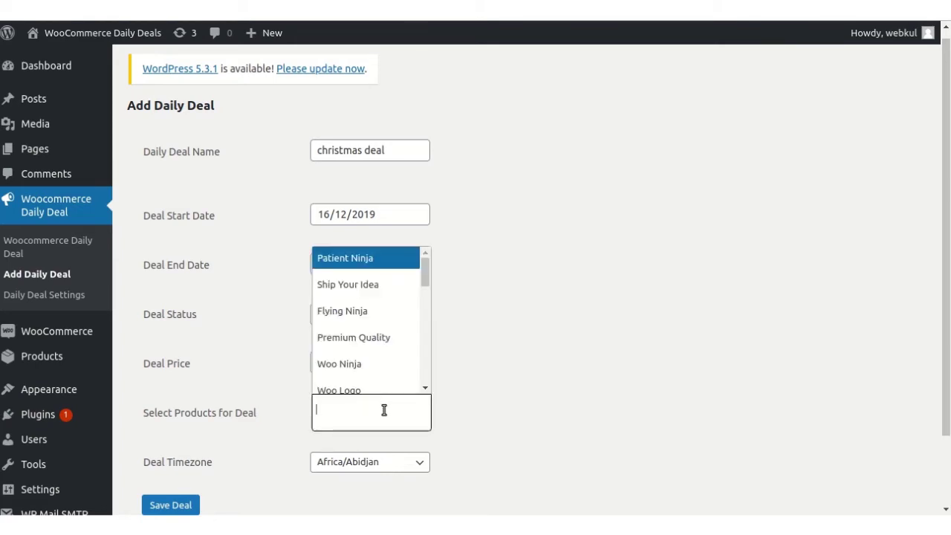
scroll(377, 296, down, 2)
scroll(378, 295, up, 2)
click(378, 268)
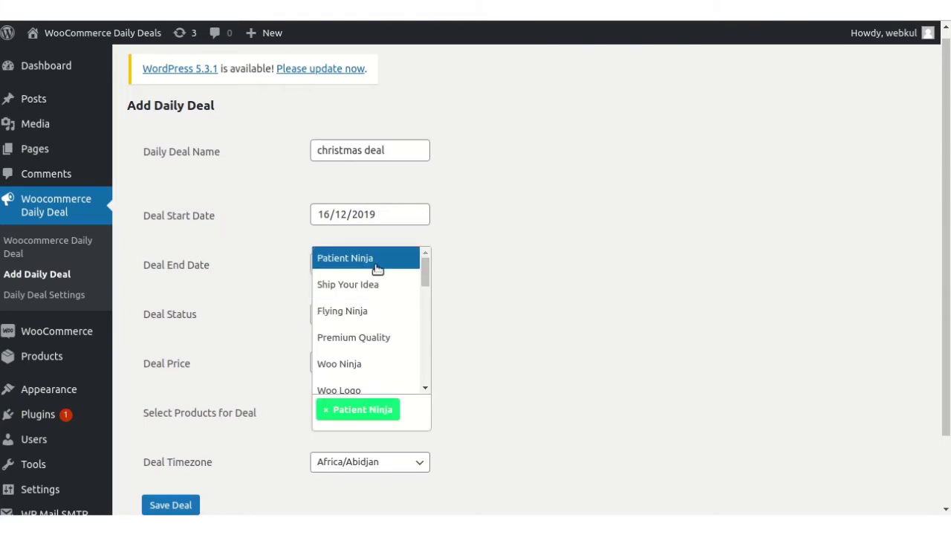
click(380, 310)
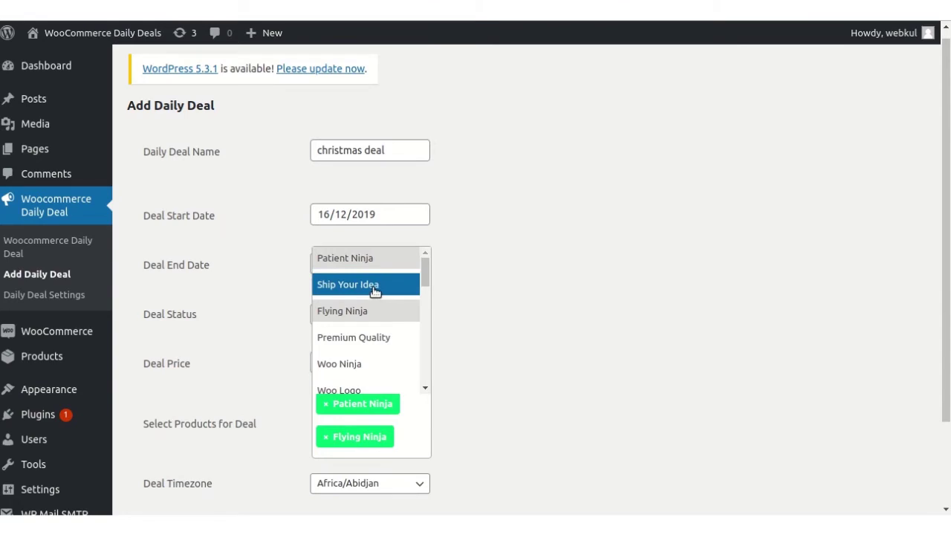
click(375, 290)
click(537, 366)
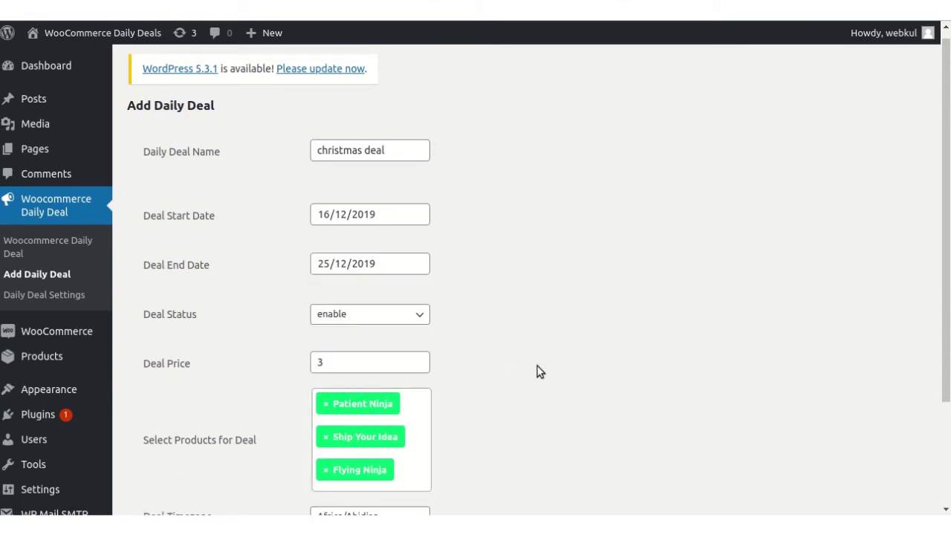
- Set the deal timezone to Asia/Kolkata
scroll(537, 371, down, 3)
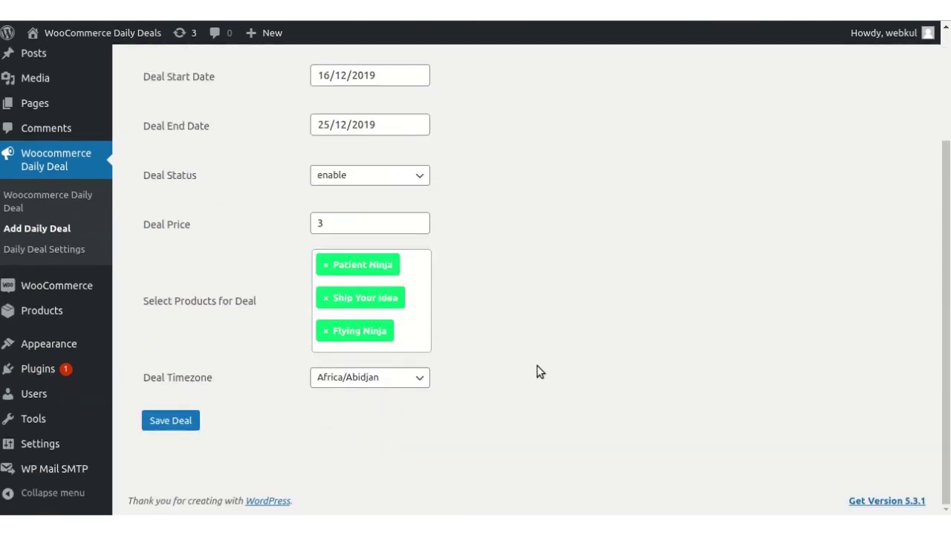
click(409, 379)
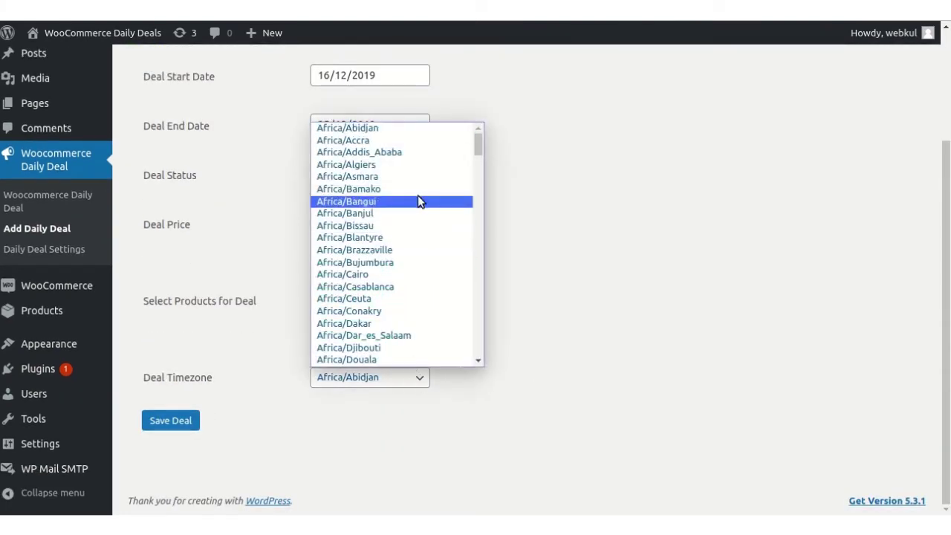
scroll(410, 202, down, 15)
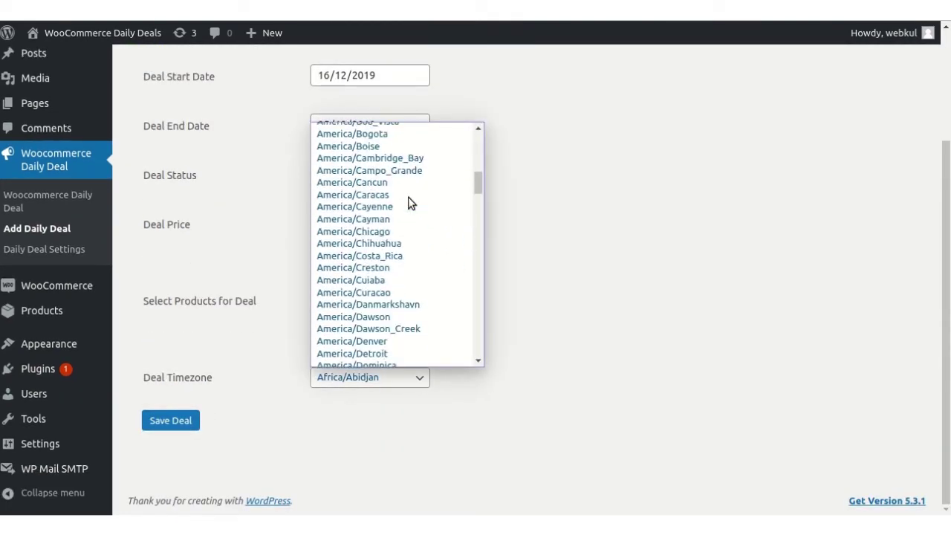
scroll(411, 202, down, 15)
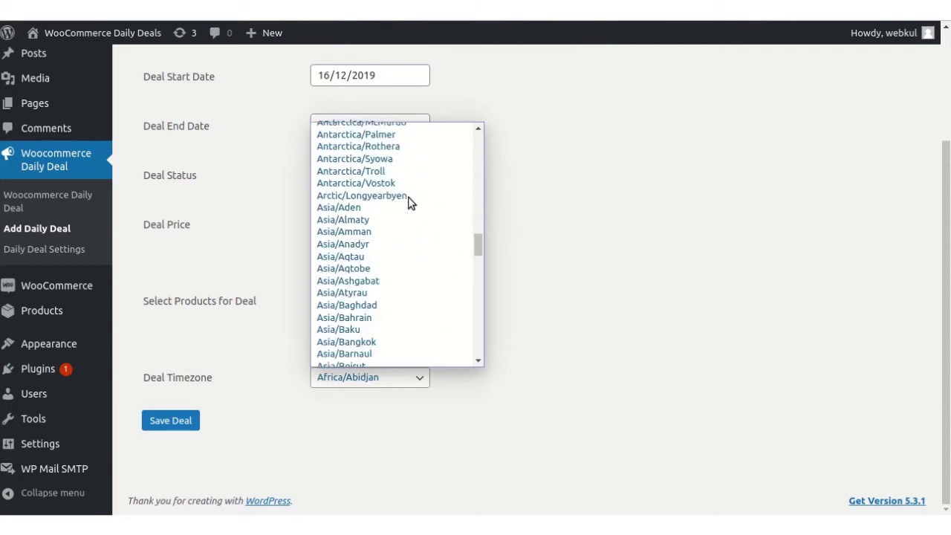
scroll(410, 202, down, 10)
scroll(411, 202, up, 6)
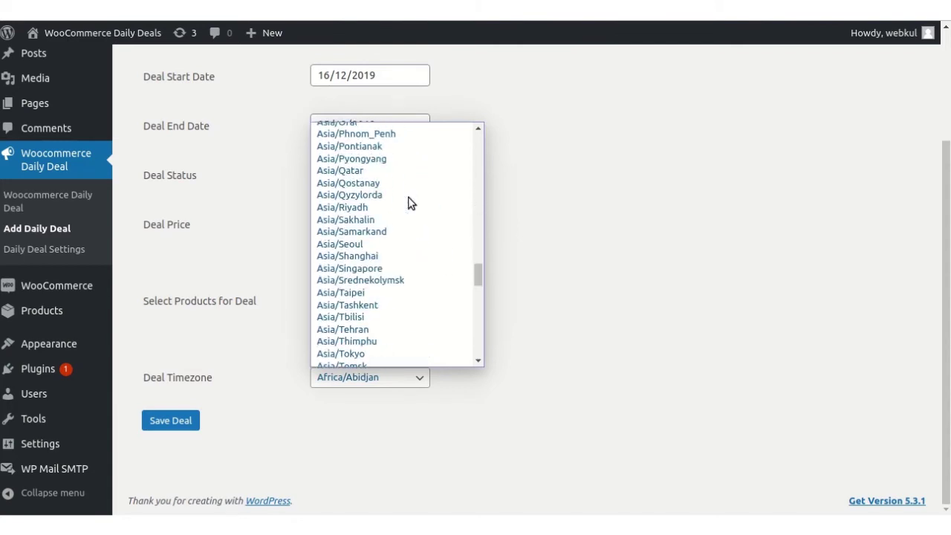
scroll(411, 202, up, 12)
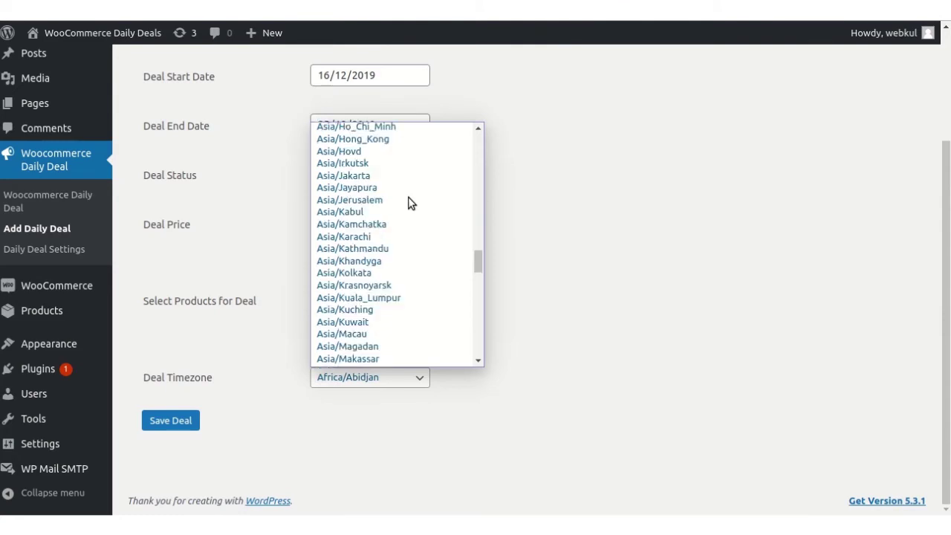
scroll(411, 202, up, 10)
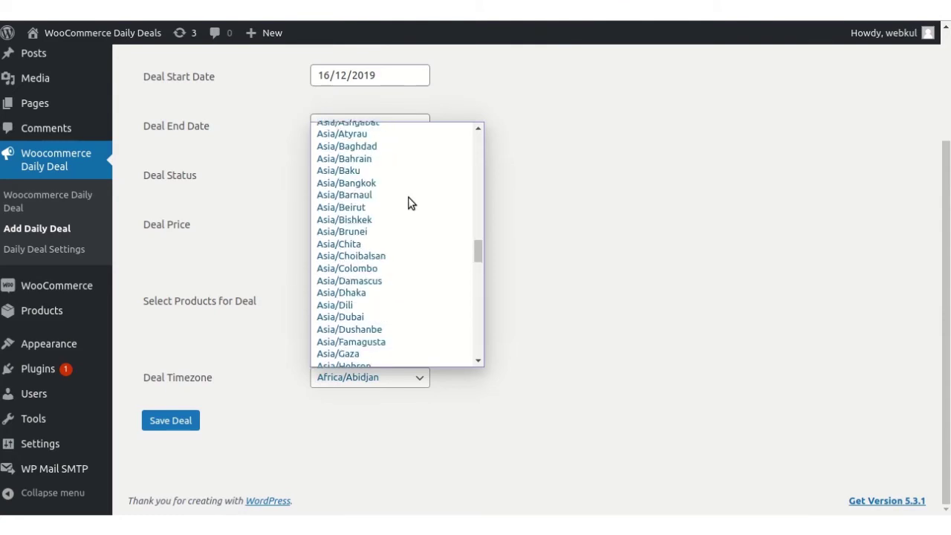
scroll(411, 202, down, 6)
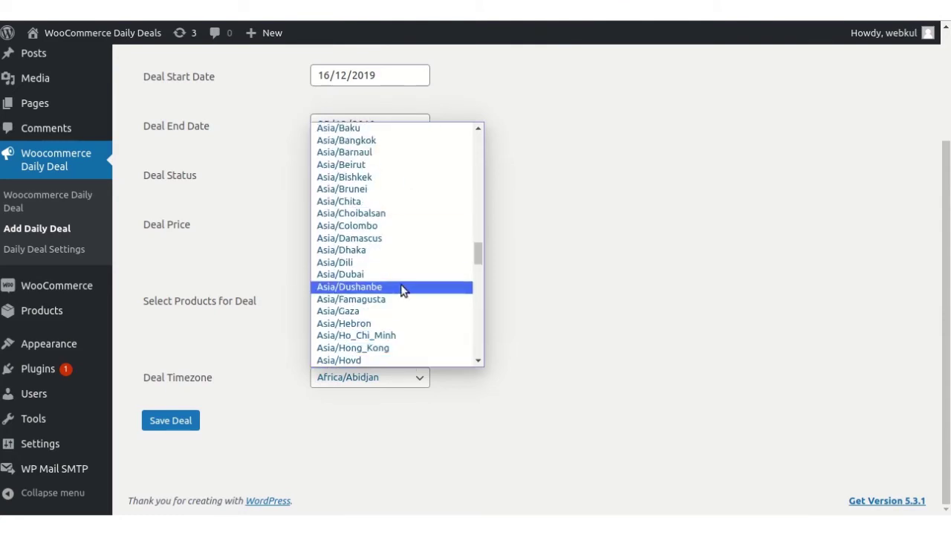
scroll(404, 268, up, 3)
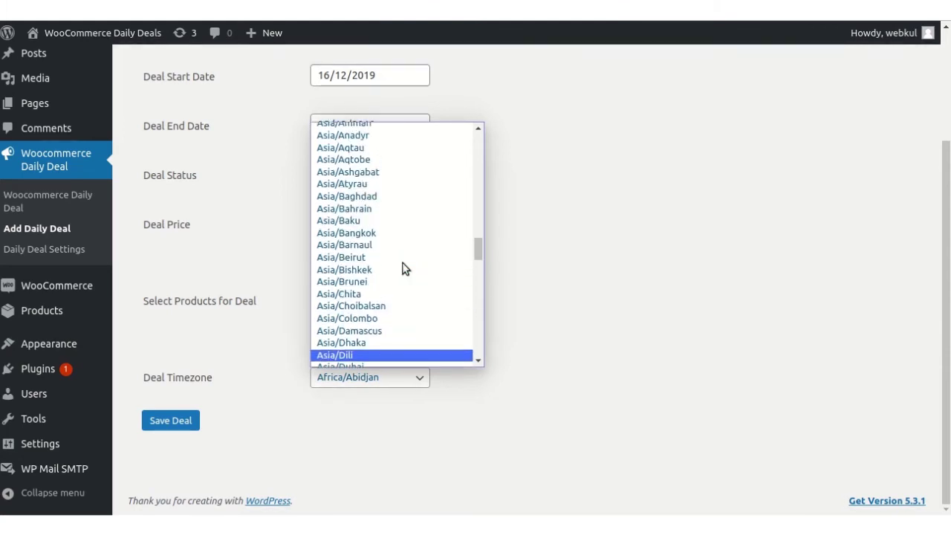
scroll(404, 268, down, 8)
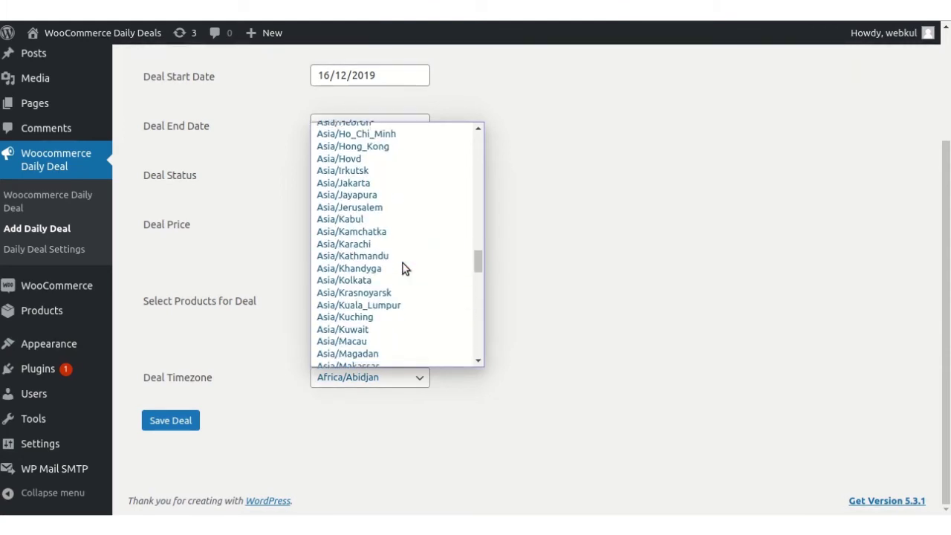
click(348, 280)
- Save the christmas deal
scroll(320, 442, up, 2)
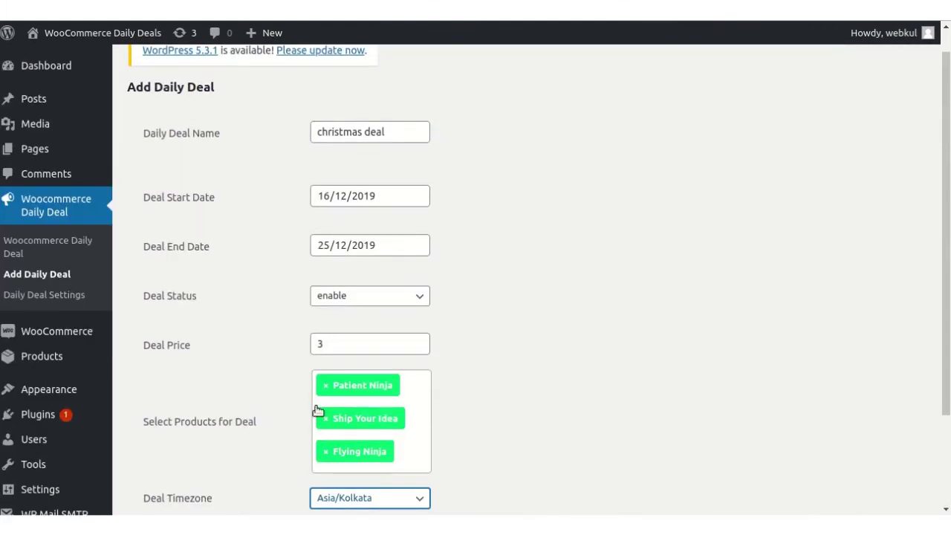
scroll(312, 393, down, 2)
click(173, 422)
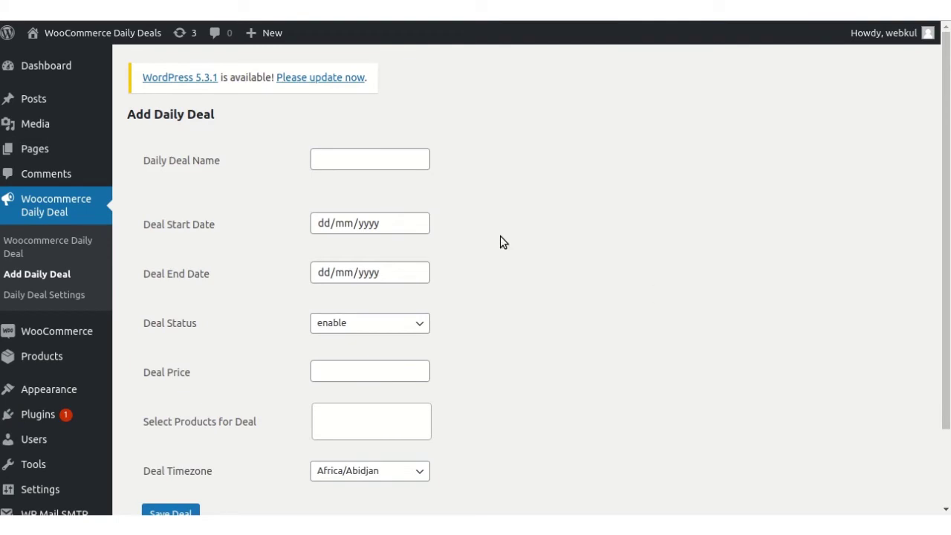
- Check the Daily Deal List, now showing christmas deal running 2019-12-16 to 2019-12-25
click(45, 253)
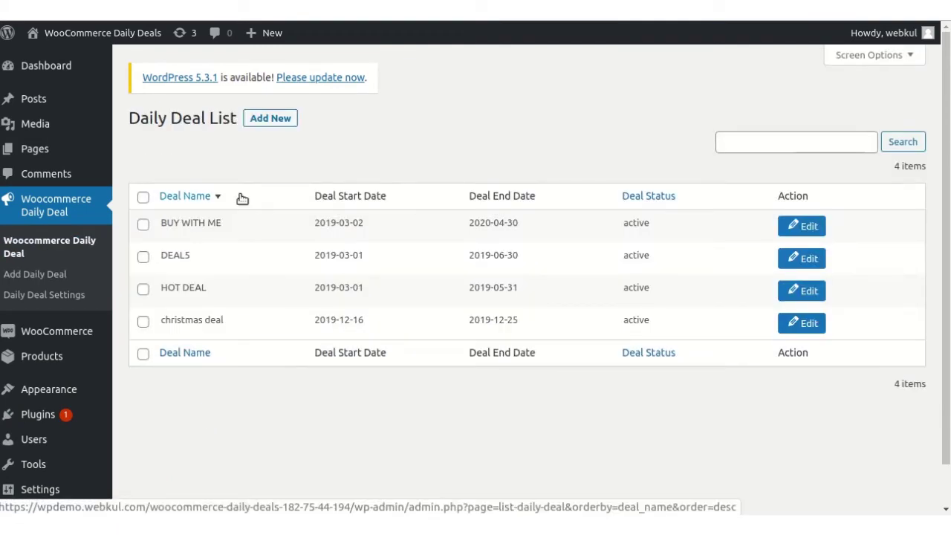
scroll(240, 197, down, 2)
scroll(240, 197, up, 2)
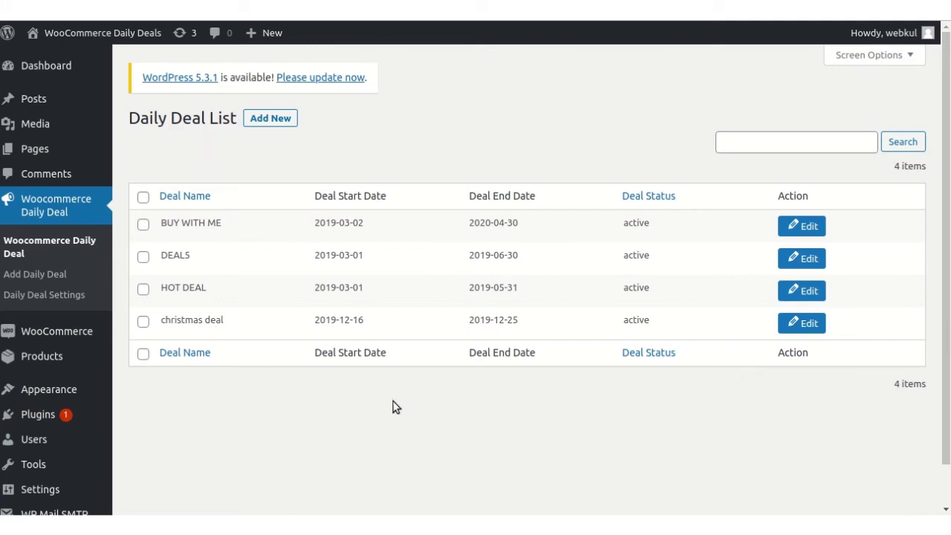
- Open the store's Shop page in a new tab from the admin bar's Visit Store link
mouse_move(63, 34)
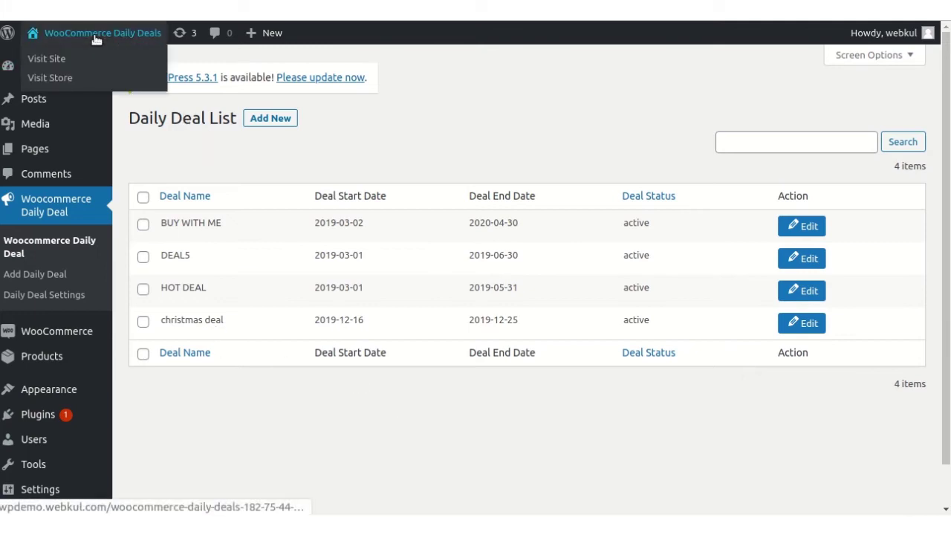
right_click(63, 78)
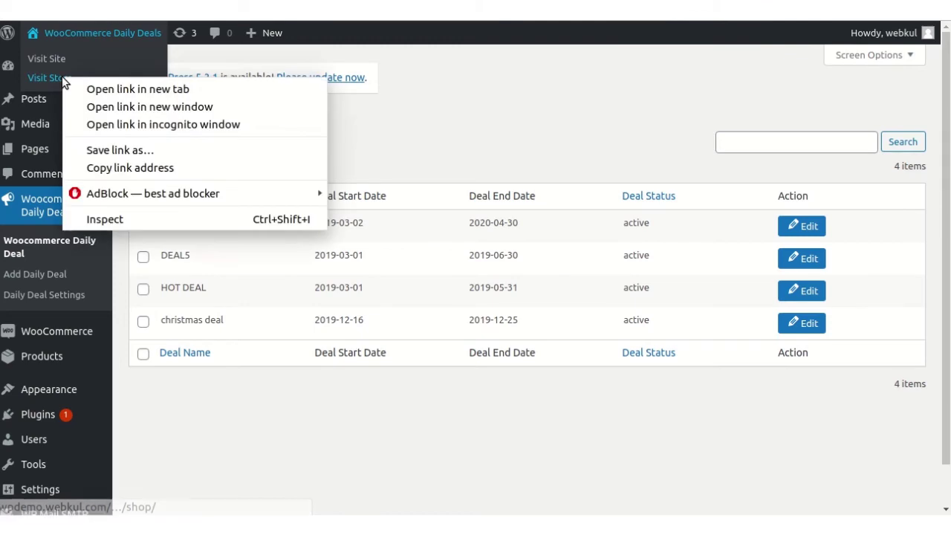
click(89, 88)
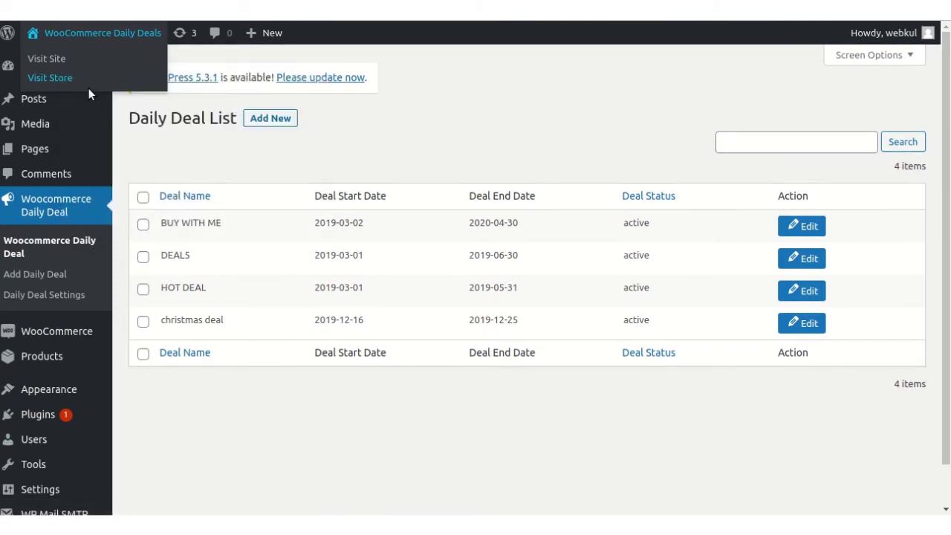
- In the new store tab, find Flying Ninja at £3.00 (was £15.00) and open it
key(ctrl+Tab)
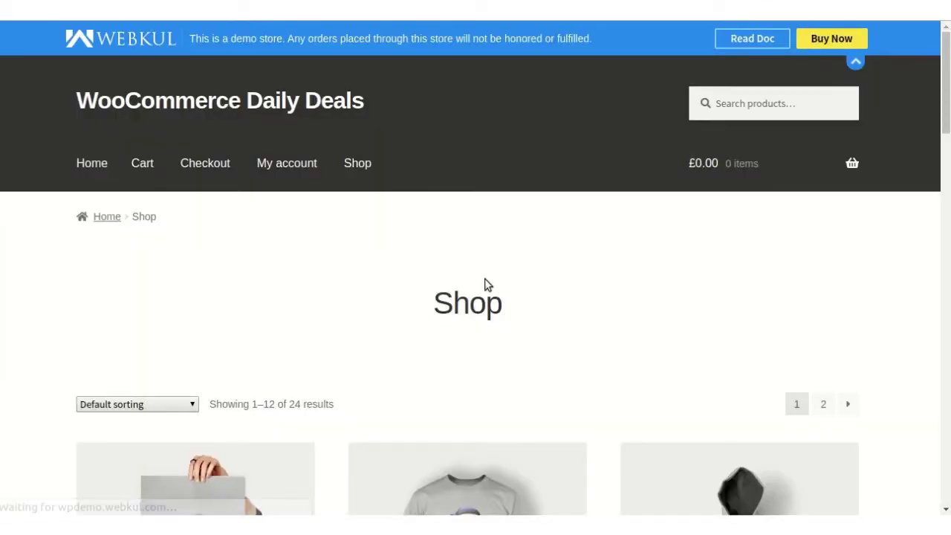
scroll(606, 349, down, 7)
scroll(607, 349, down, 2)
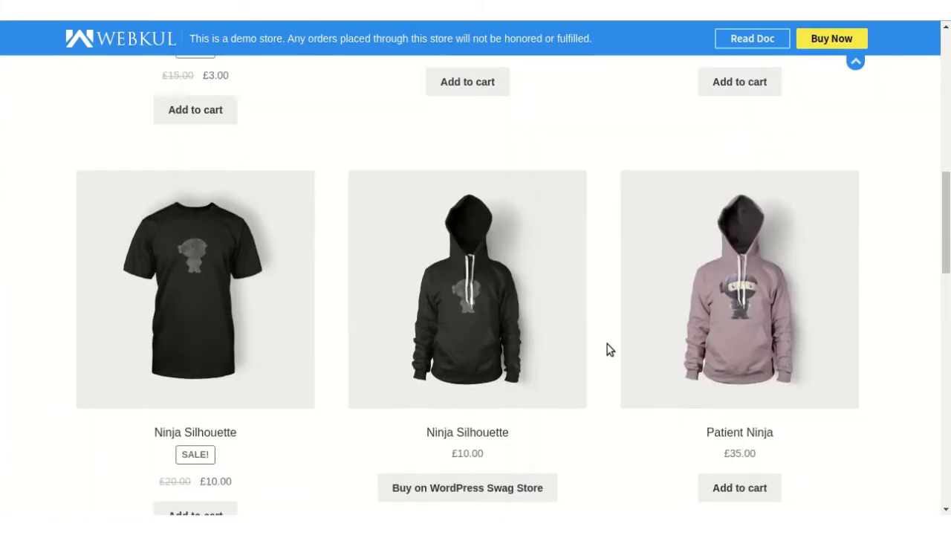
scroll(607, 349, up, 5)
scroll(607, 349, down, 6)
scroll(607, 346, down, 4)
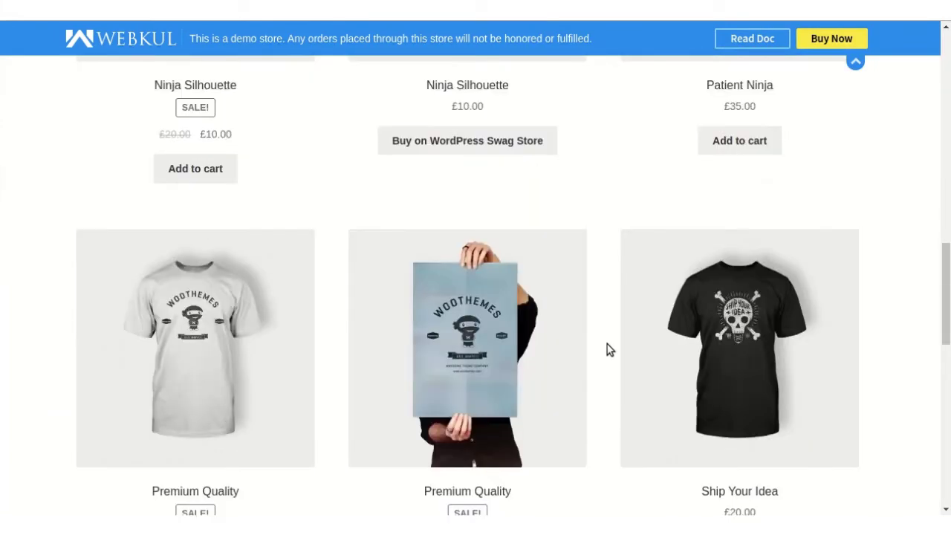
scroll(607, 345, up, 8)
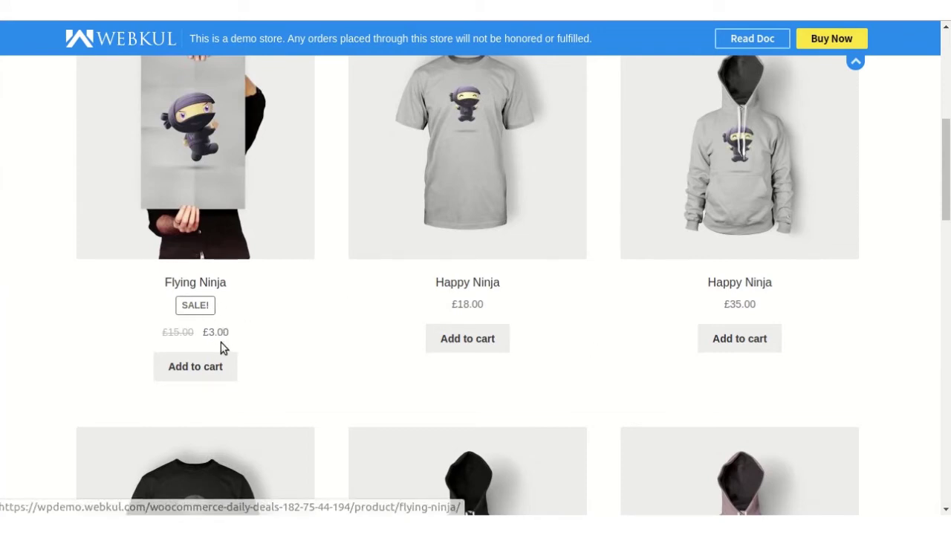
scroll(261, 320, up, 1)
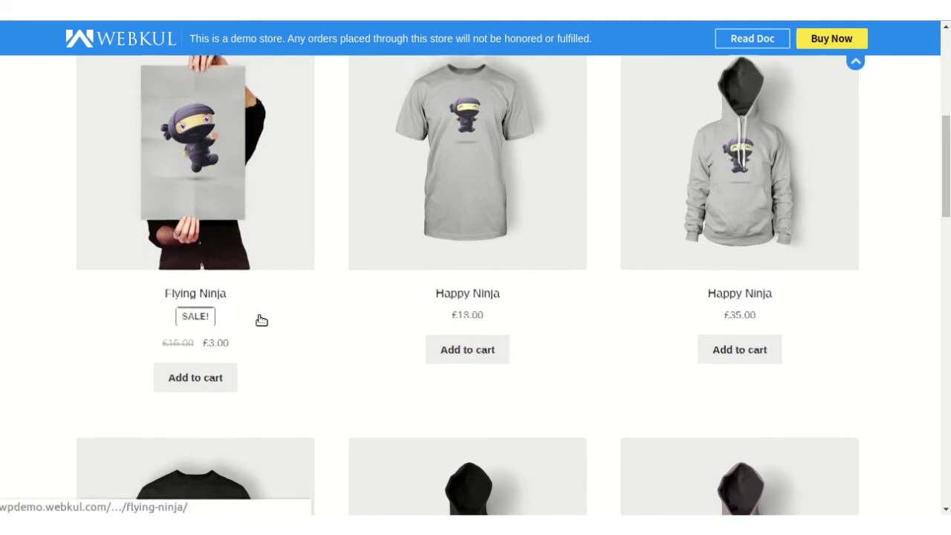
scroll(261, 320, up, 1)
scroll(261, 298, down, 1)
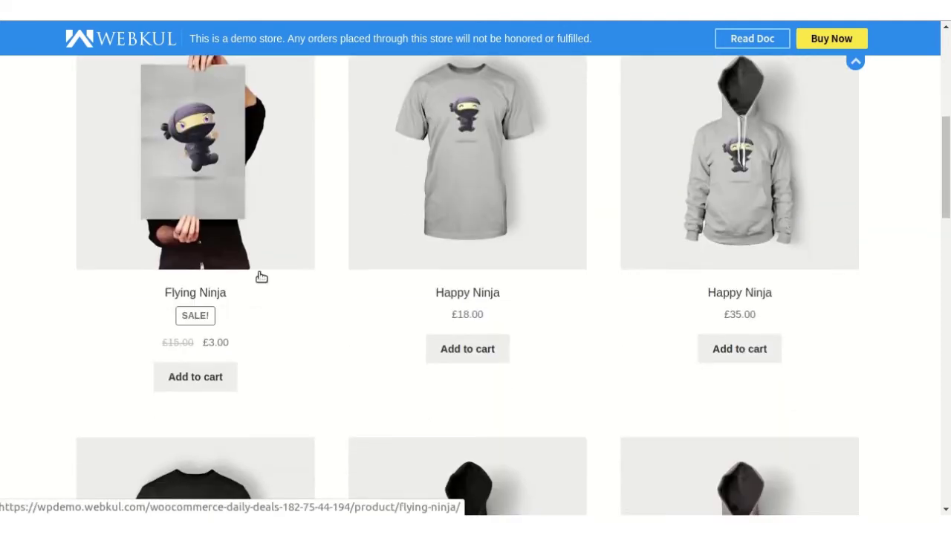
click(252, 201)
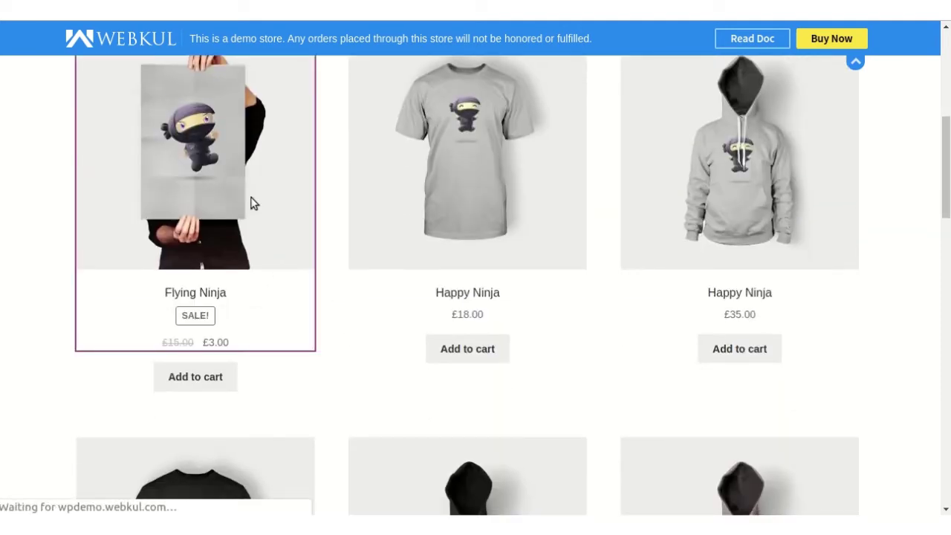
- Scroll the Flying Ninja page to check the £3.00 deal price and the 8-day countdown
scroll(435, 236, down, 1)
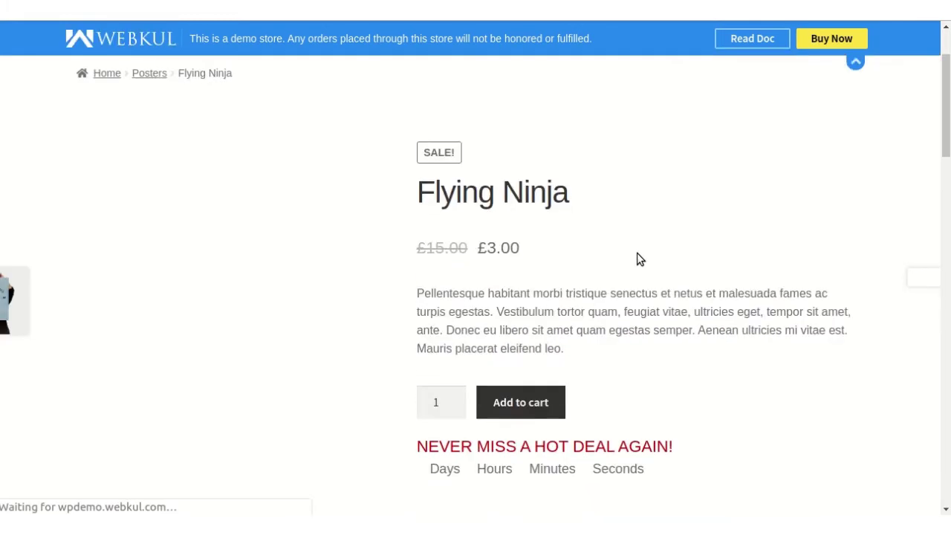
scroll(636, 260, down, 1)
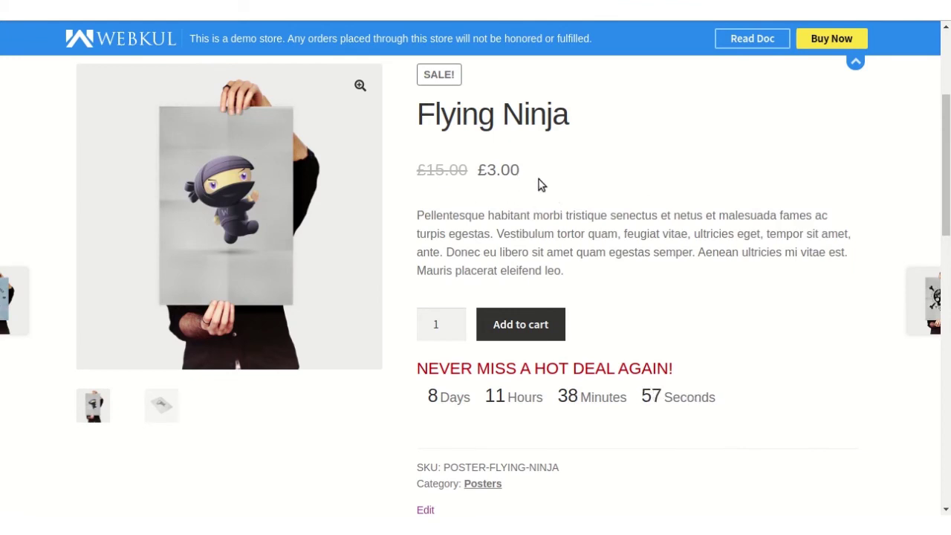
scroll(540, 184, down, 1)
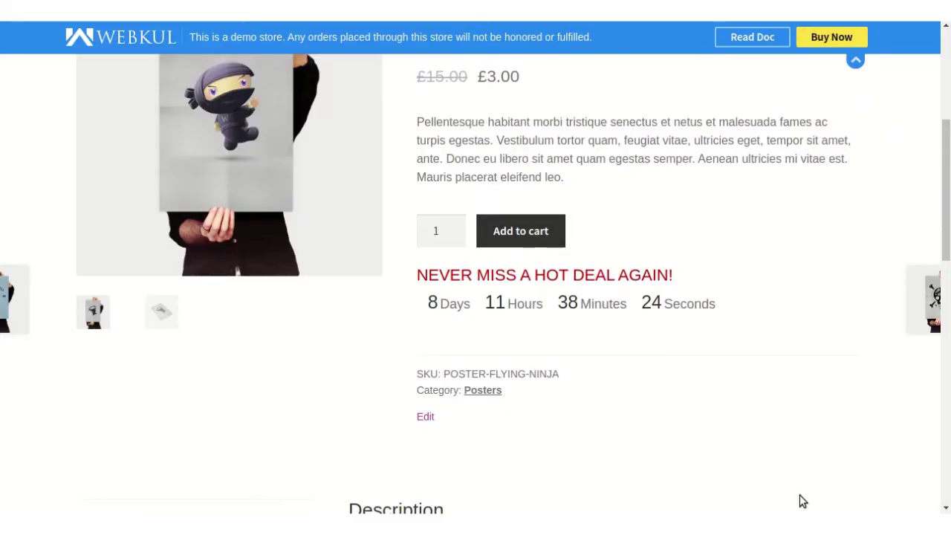
scroll(557, 373, down, 3)
scroll(558, 371, up, 4)
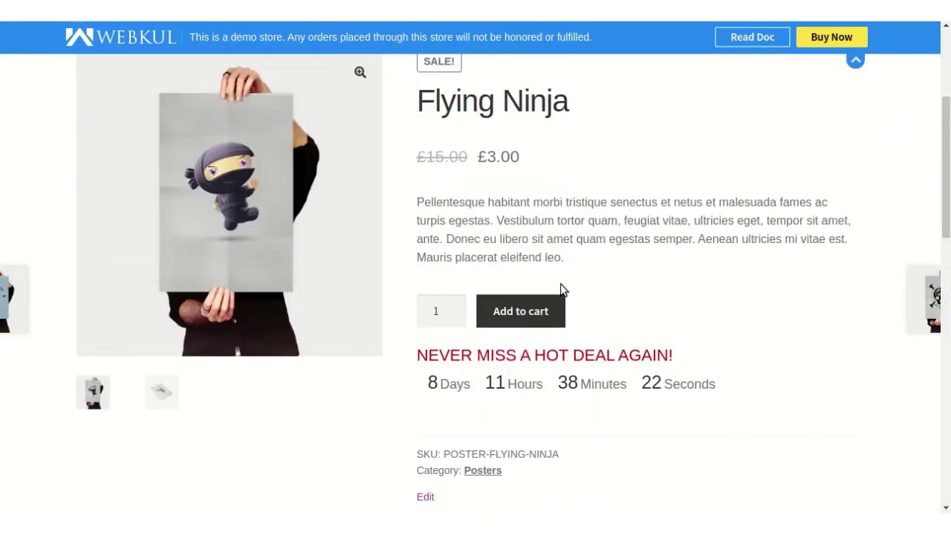
- Add the Flying Ninja poster to the cart
click(524, 309)
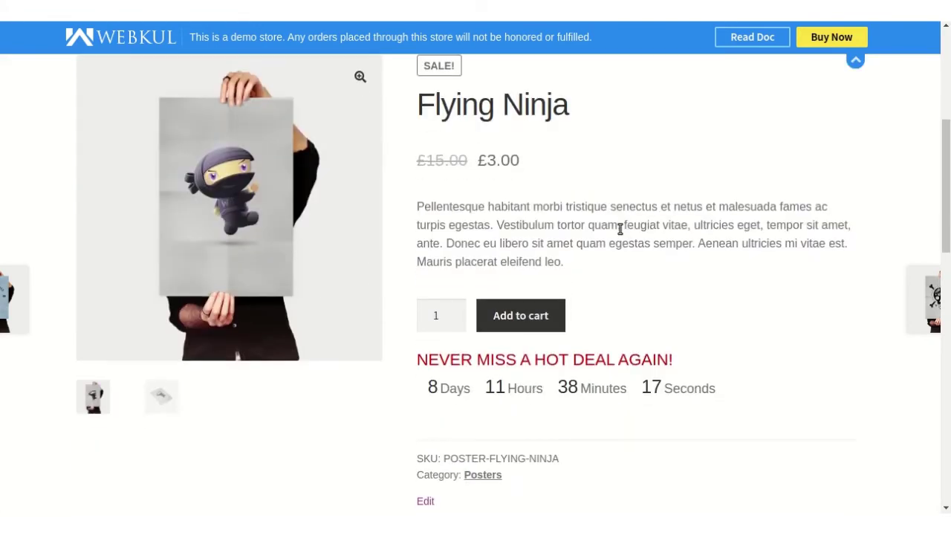
scroll(699, 246, up, 4)
scroll(741, 248, down, 5)
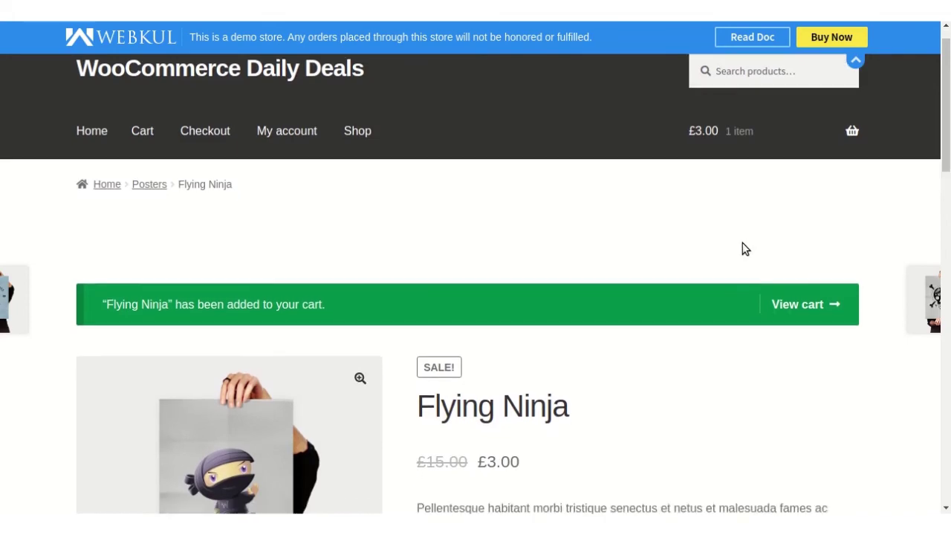
scroll(740, 249, up, 3)
- Go to the cart and review its £3.00 total
click(815, 199)
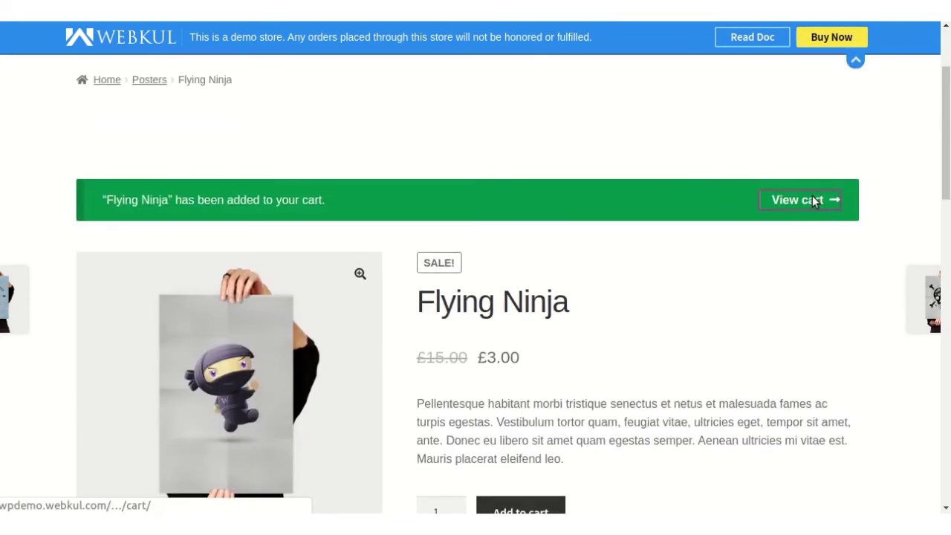
scroll(516, 241, down, 4)
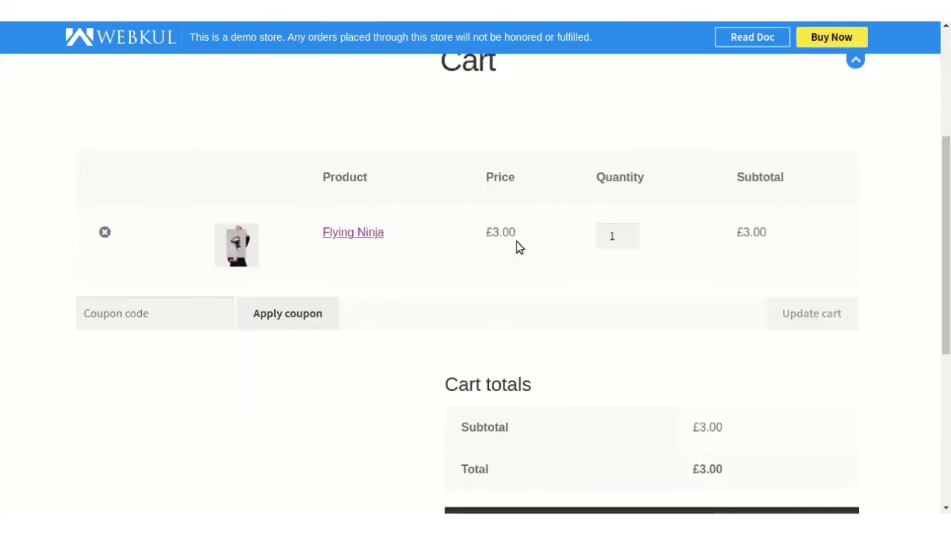
scroll(809, 173, down, 3)
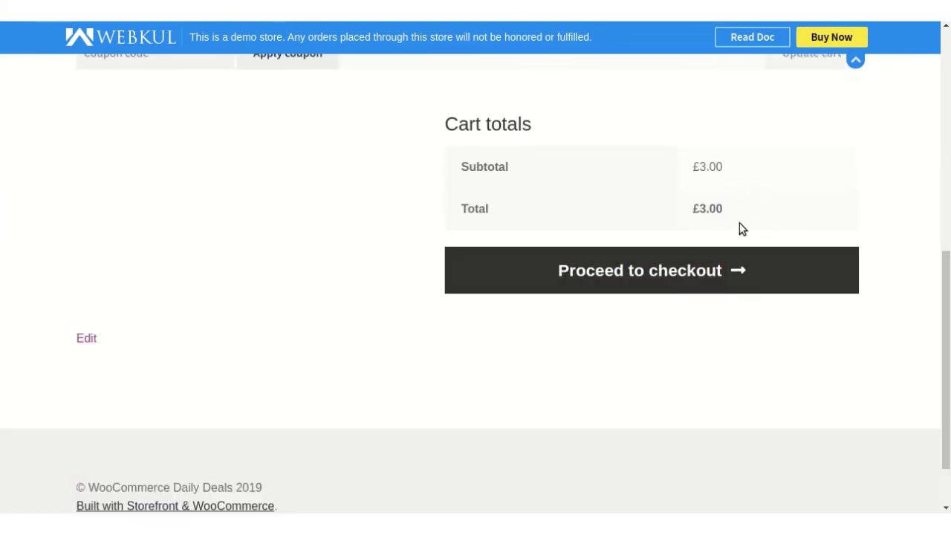
scroll(739, 228, down, 1)
scroll(739, 228, up, 6)
scroll(739, 229, down, 5)
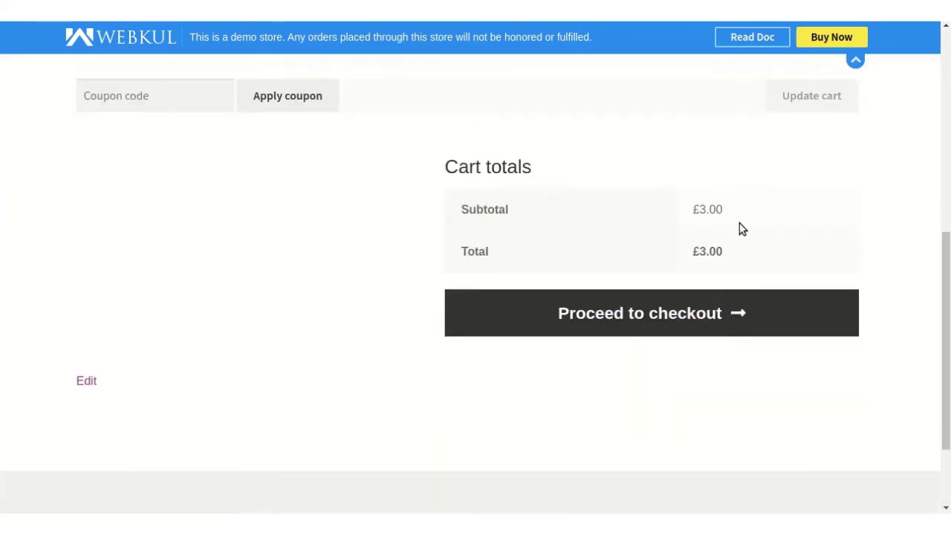
scroll(497, 405, up, 5)
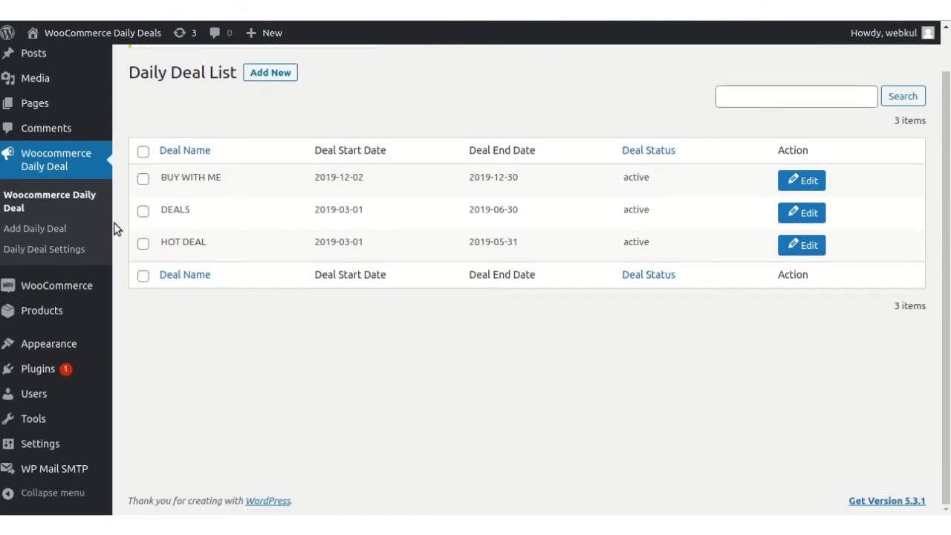
- Go to Daily Deal Settings under Woocommerce Daily Deal in the admin
click(65, 251)
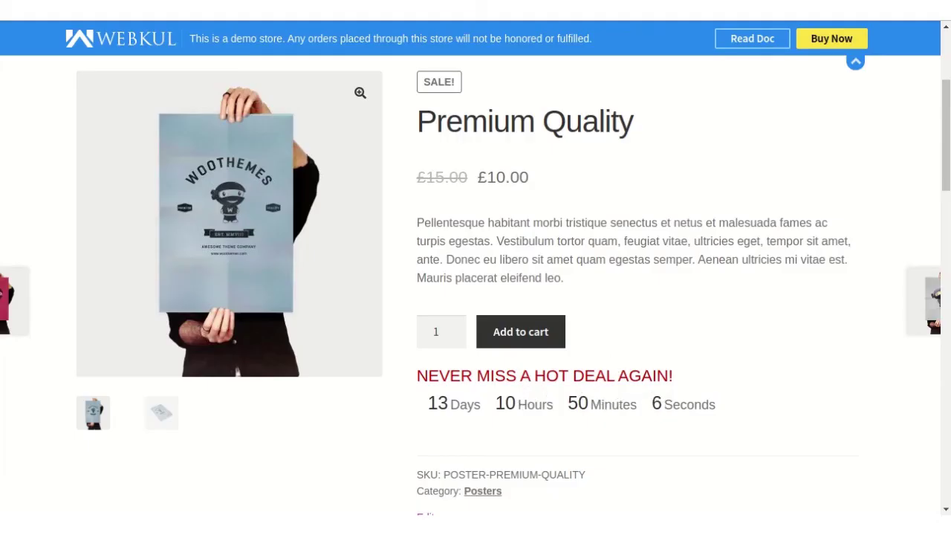
- Set the deal Notify Text Color to #df5f5f and save the settings
click(416, 6)
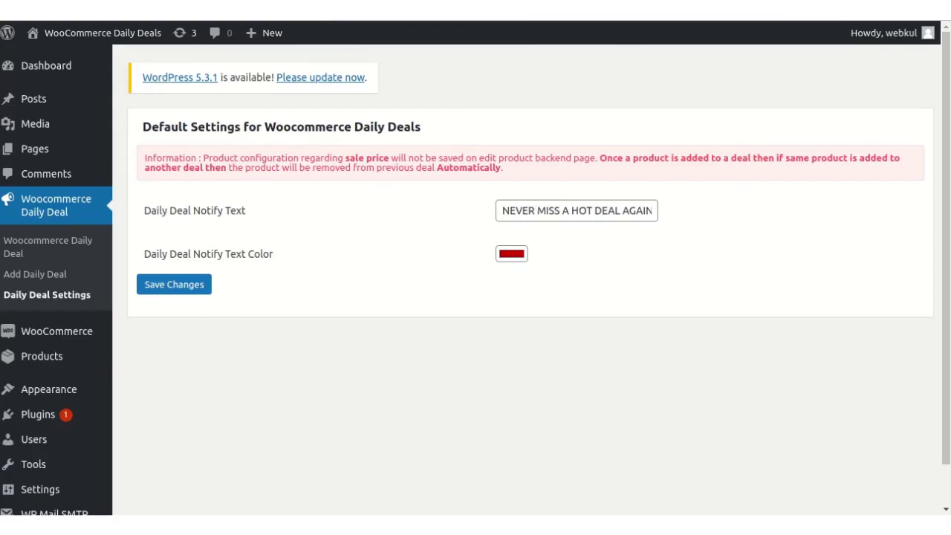
click(560, 212)
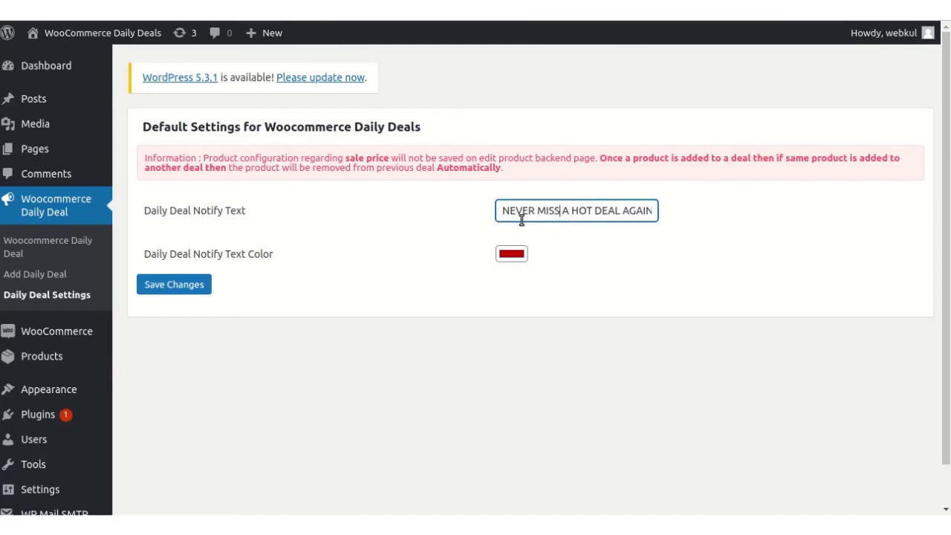
click(511, 253)
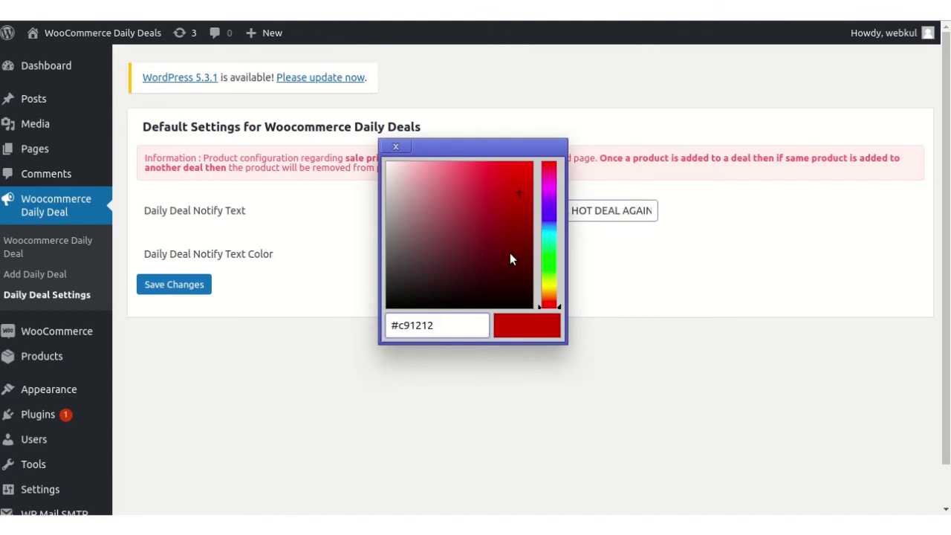
click(469, 179)
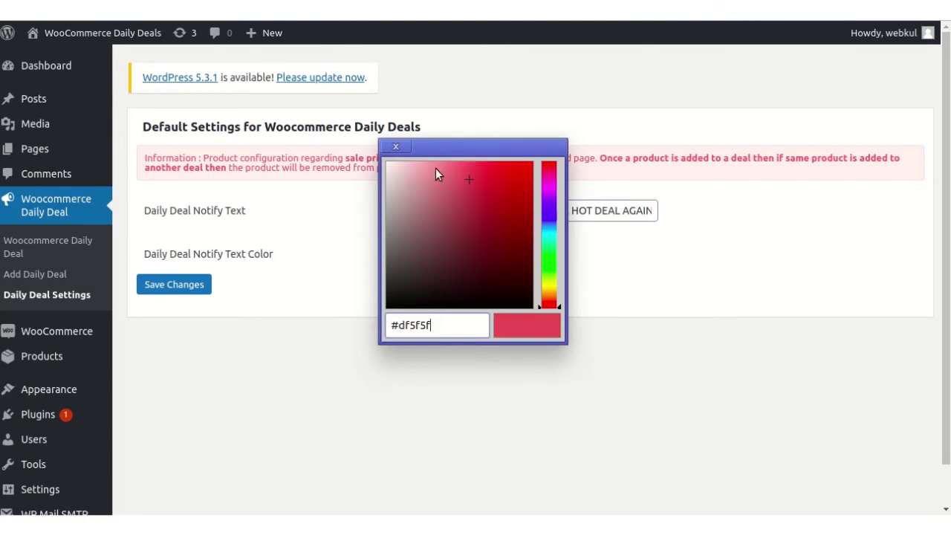
click(396, 148)
click(187, 285)
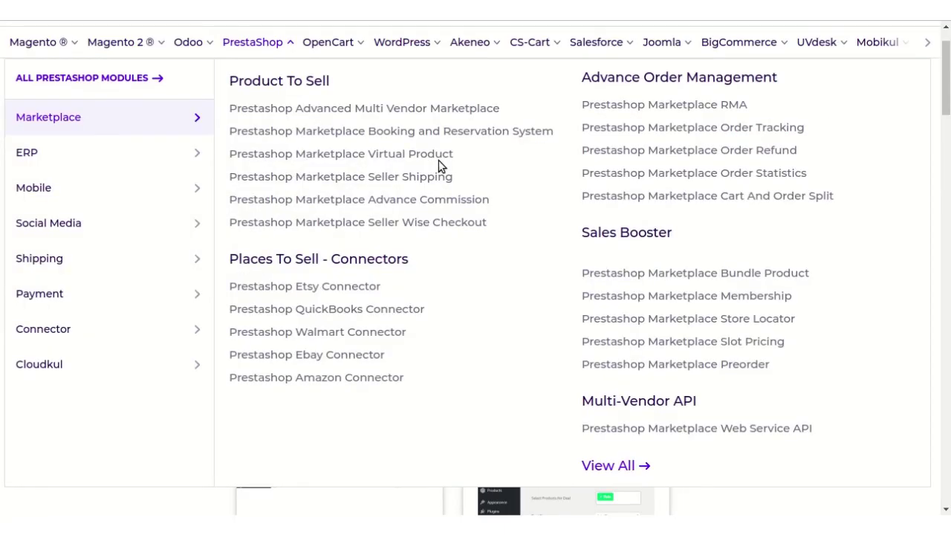
- Scroll the Daily Deals Plugin for WooCommerce page to view its $27.00 price, 30% off $39.00
scroll(453, 378, up, 2)
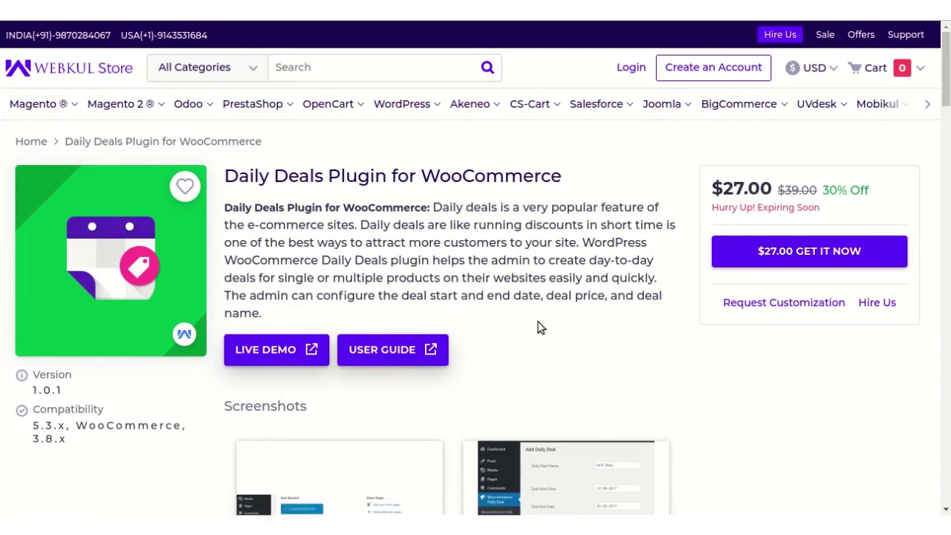
scroll(539, 327, down, 5)
scroll(539, 327, up, 5)
scroll(537, 325, down, 2)
scroll(537, 324, up, 2)
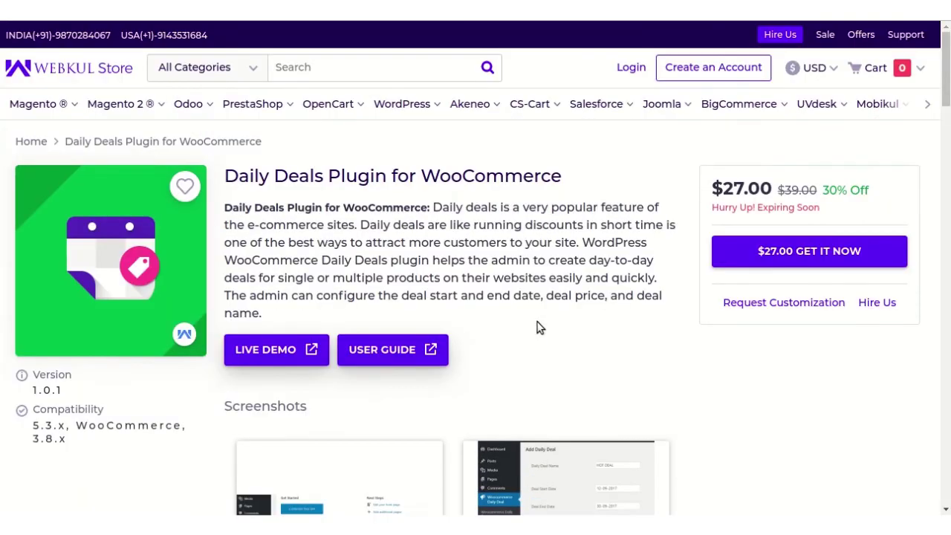